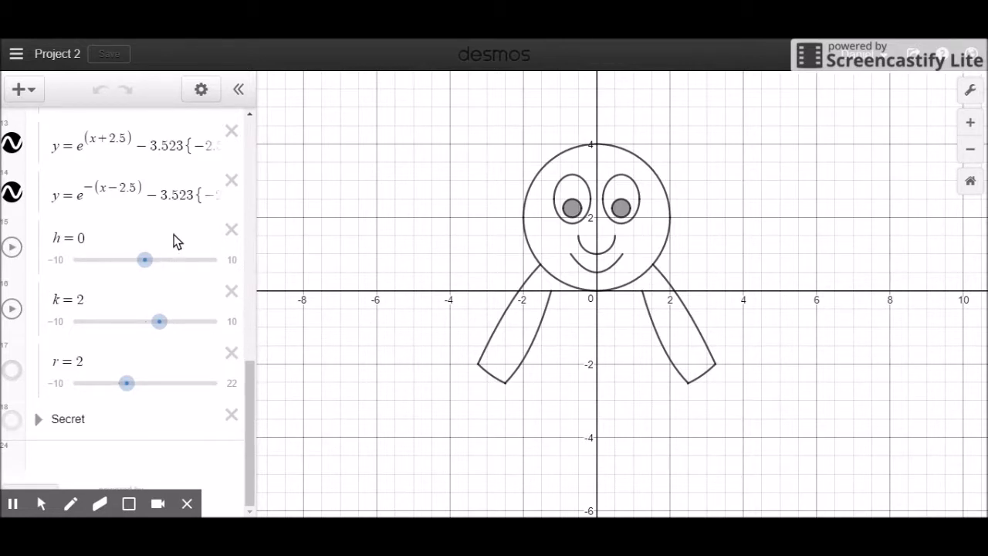
Step: Enclose the constant terms 0.5 + k − 2 of the mouth parabola in parentheses, leaving its domain restriction outside
click(610, 268)
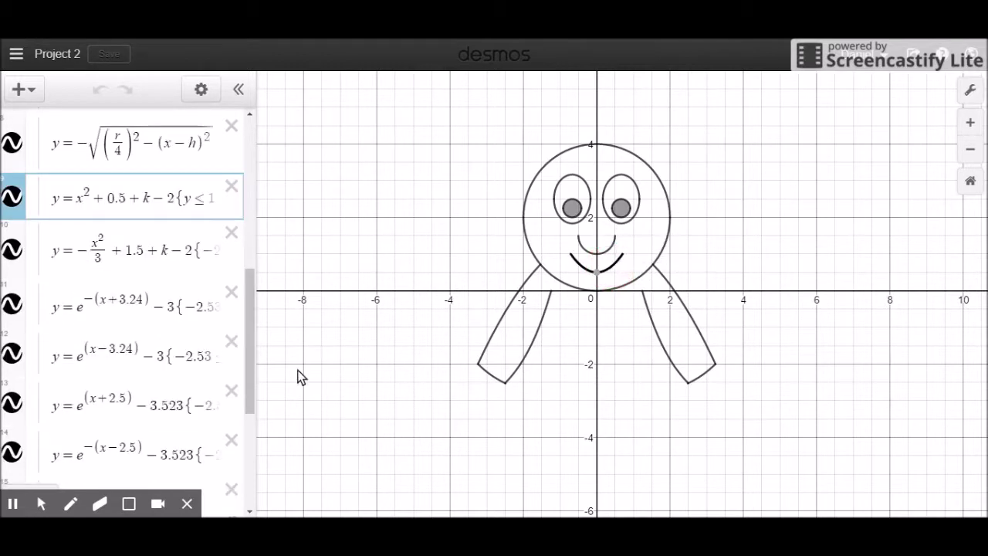
click(124, 207)
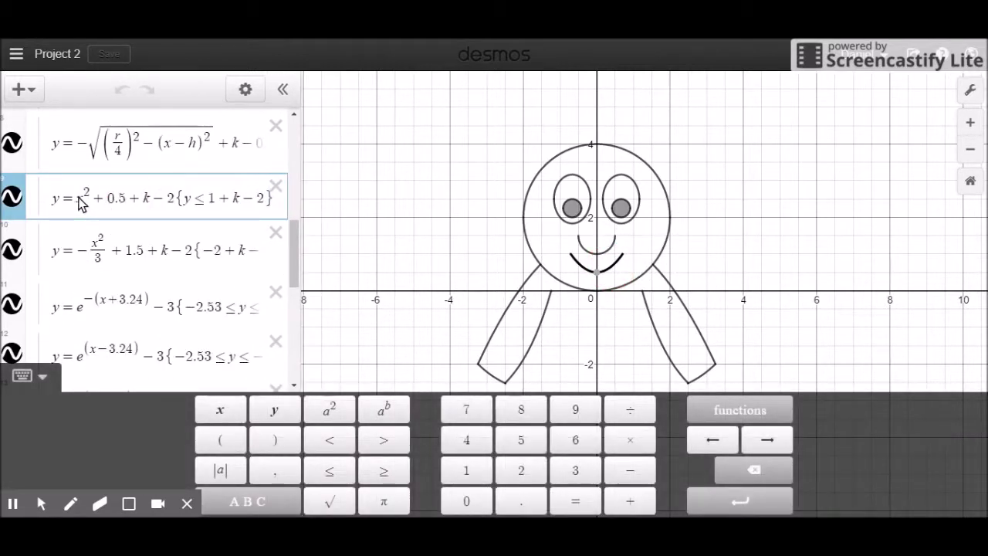
click(109, 202)
text(()
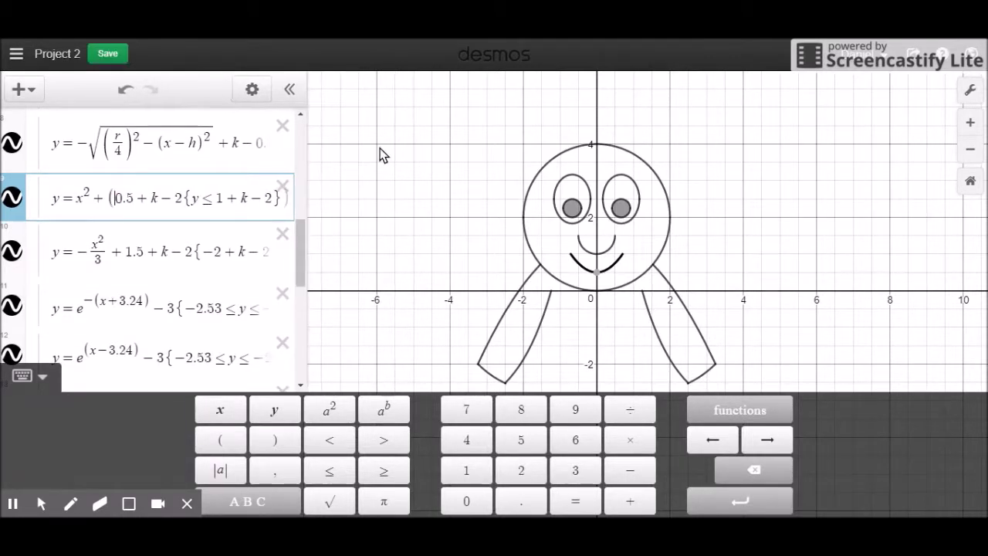
click(183, 202)
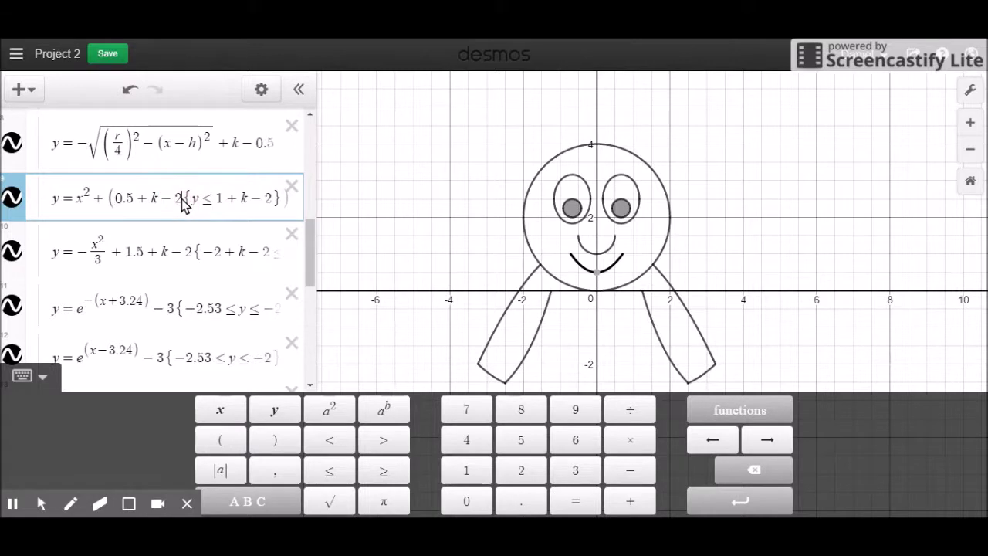
text())
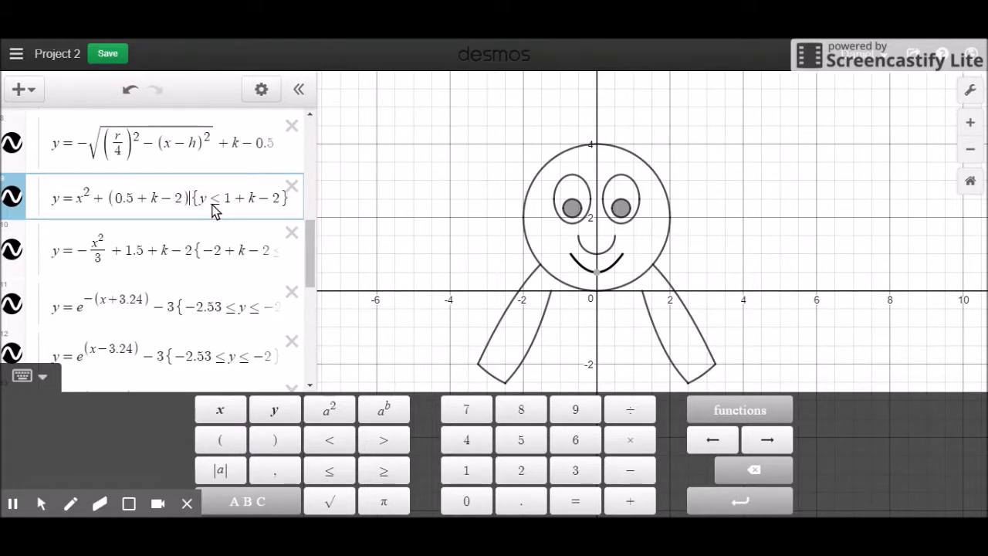
Step: Simplify the parenthesized constant in the mouth parabola to k − 1.5
click(137, 200)
key(Delete)
key(Delete)
key(Delete)
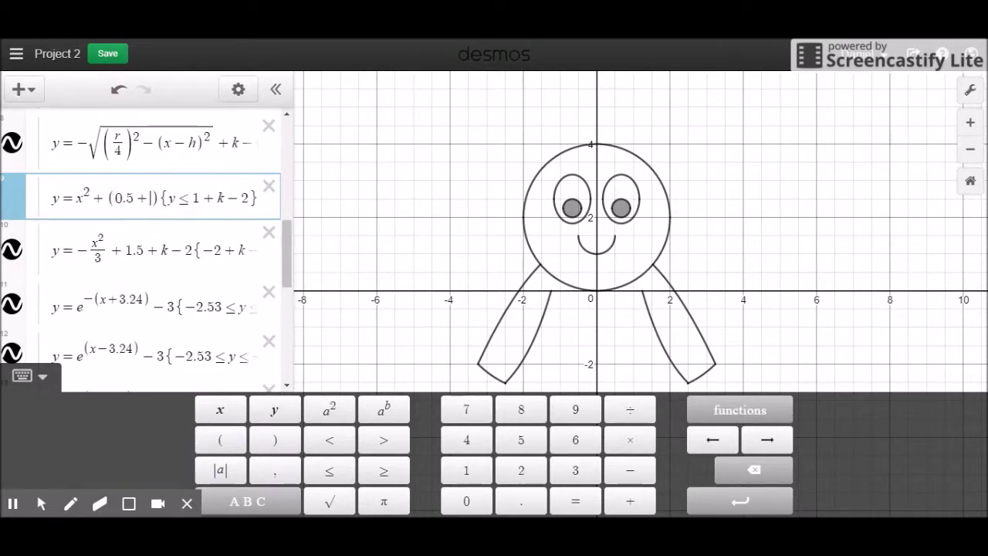
key(BackSpace)
key(BackSpace)
key(BackSpace)
key(BackSpace)
text(k-1.5)
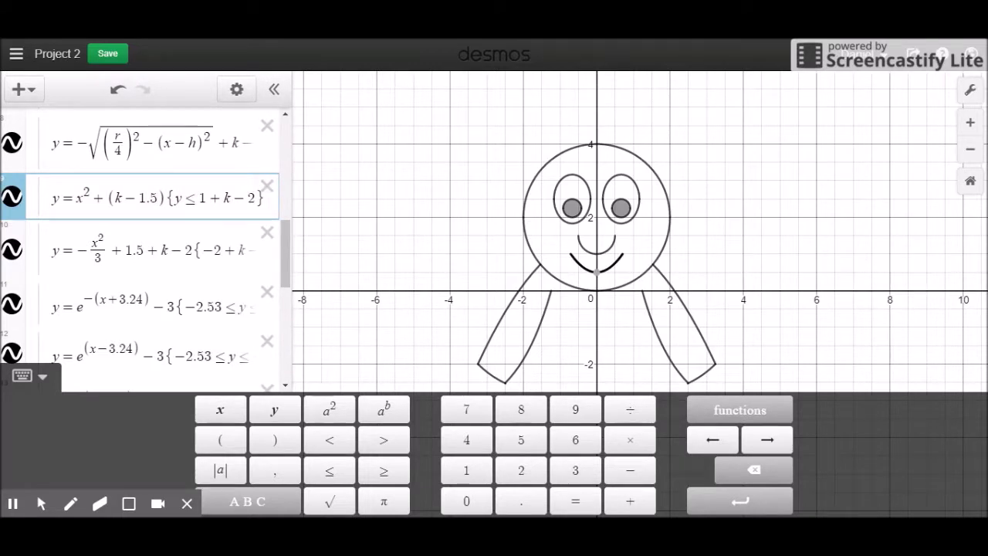
Step: Rewrite the mouth parabola's restriction as y ≤ k − 1
click(254, 200)
key(BackSpace)
key(BackSpace)
key(BackSpace)
key(BackSpace)
key(BackSpace)
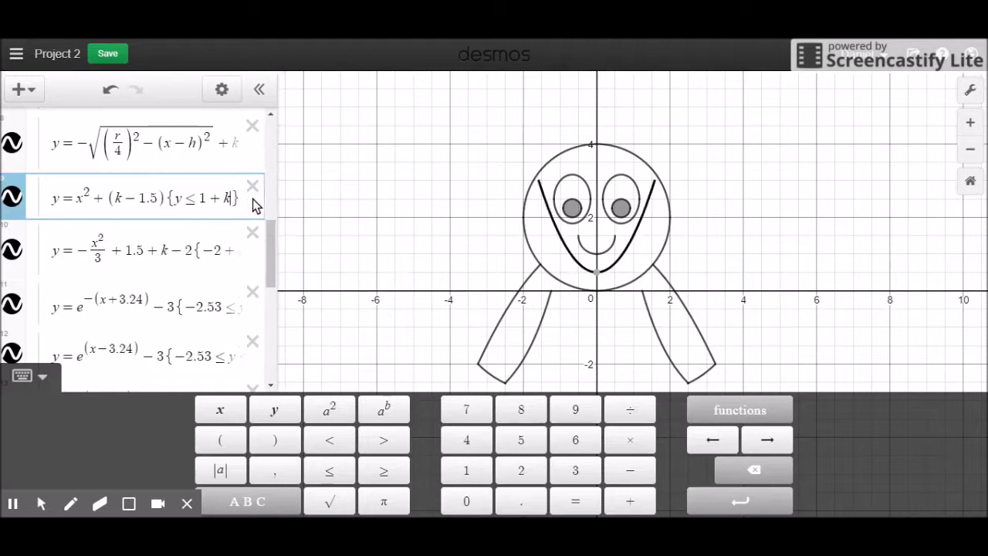
text(k-1)
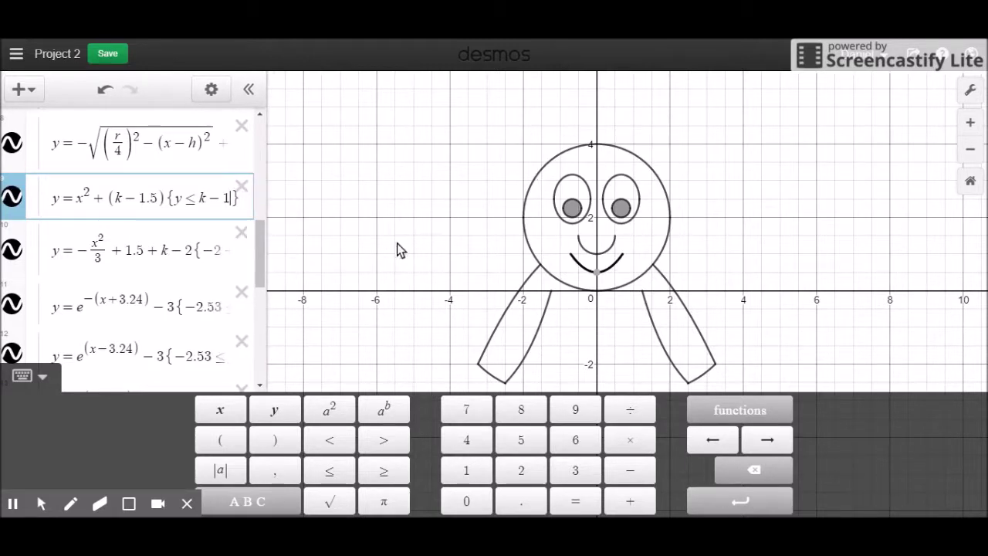
Step: Replace the squared x in the mouth parabola with (x − h)
click(77, 202)
text(()
key(Right)
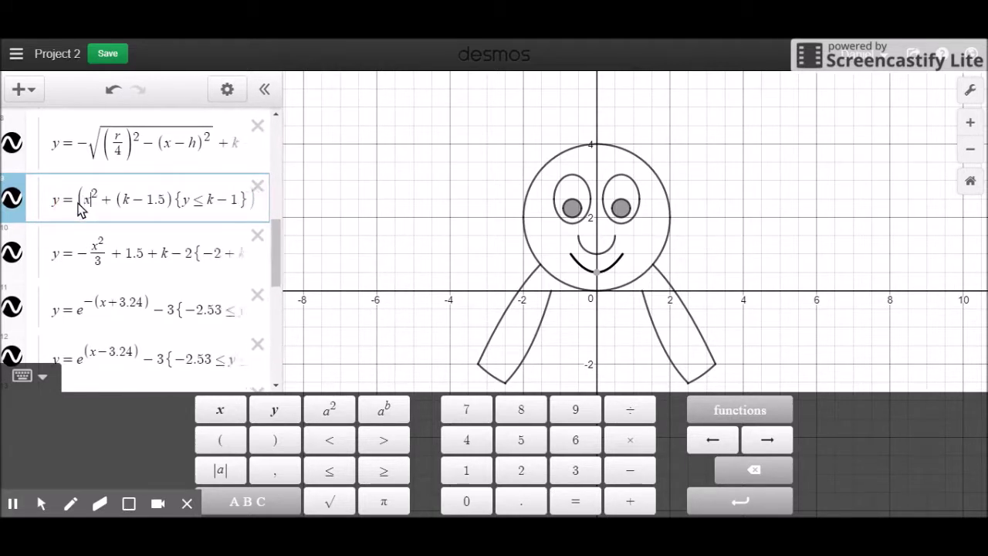
text())
key(Left)
text(-h)
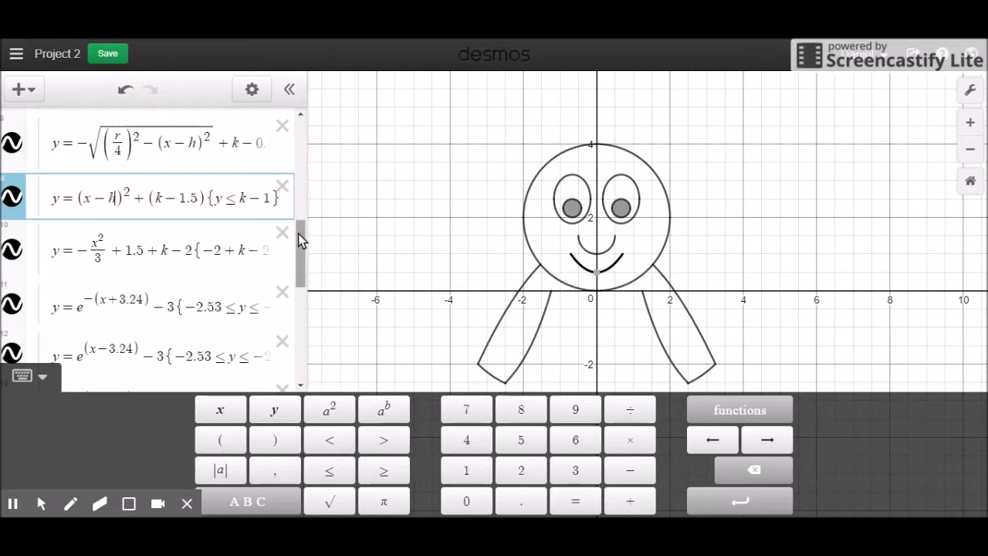
Step: Test the mouth's horizontal shift by setting h to 1, and return h to 0
drag(298, 234, 307, 326)
mouse_move(148, 132)
mouse_down()
mouse_move(136, 133)
mouse_move(154, 133)
mouse_up()
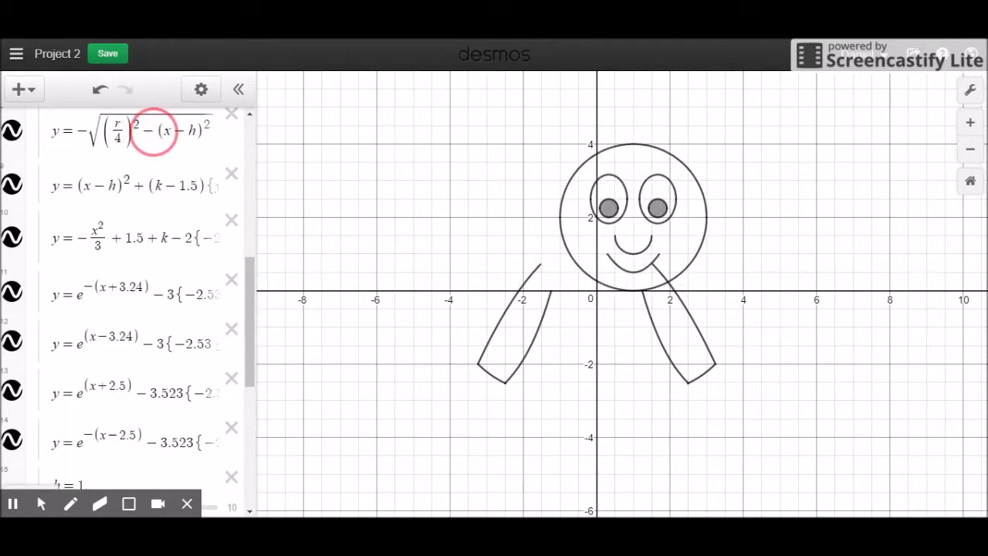
drag(249, 292, 255, 394)
click(154, 190)
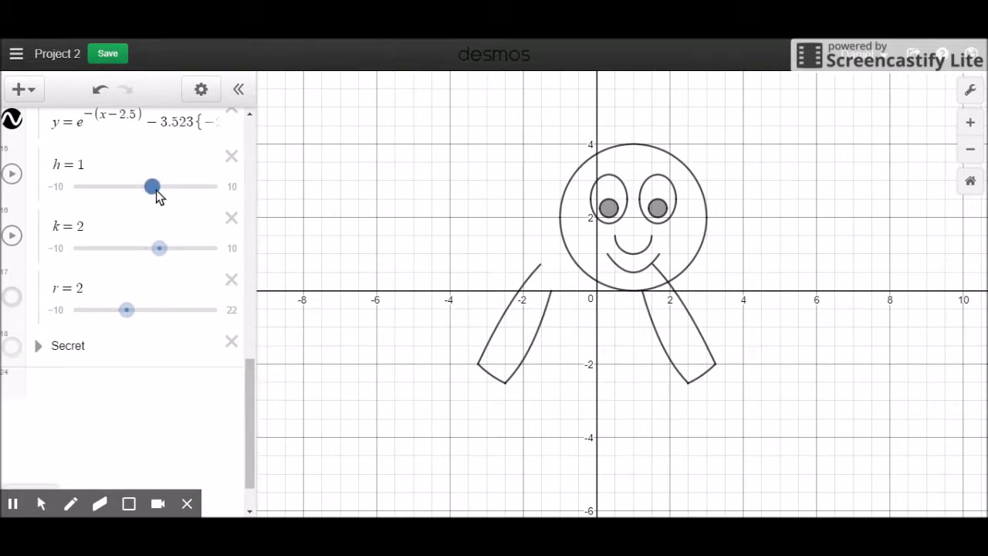
drag(155, 195, 145, 186)
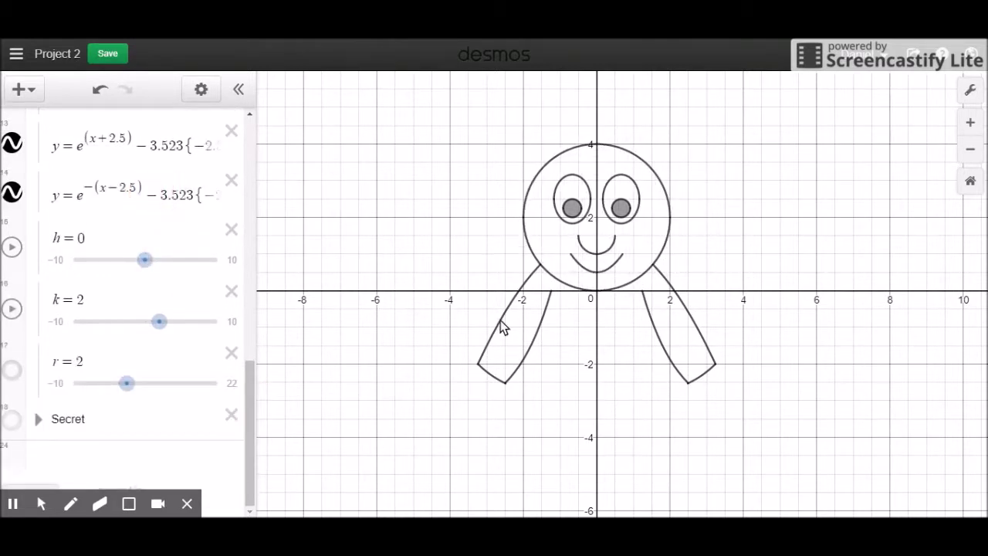
mouse_move(156, 321)
mouse_down()
mouse_move(176, 321)
mouse_move(158, 321)
mouse_up()
Step: Try replacing the constant 1.5 + k − 2 in the outer arm parabola with −0.5
click(532, 351)
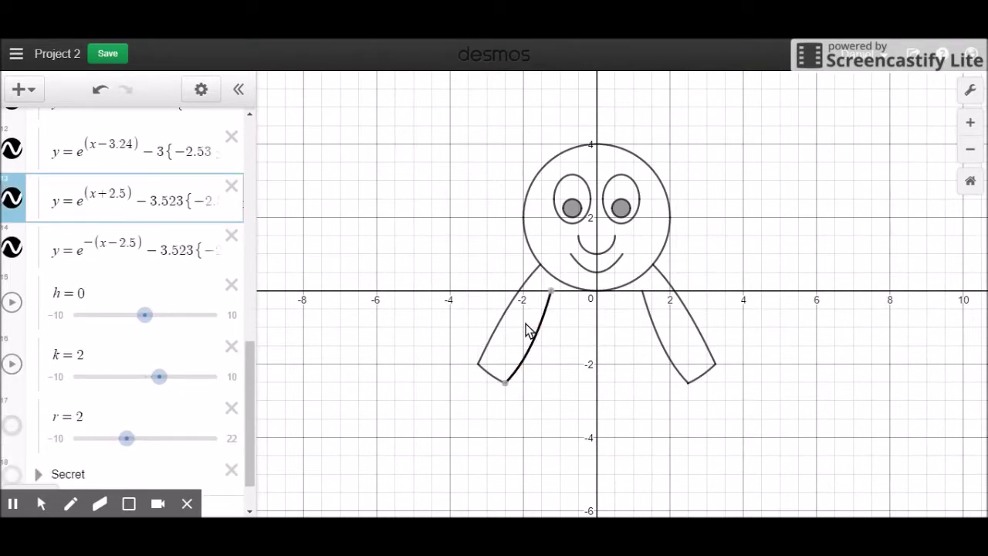
click(511, 301)
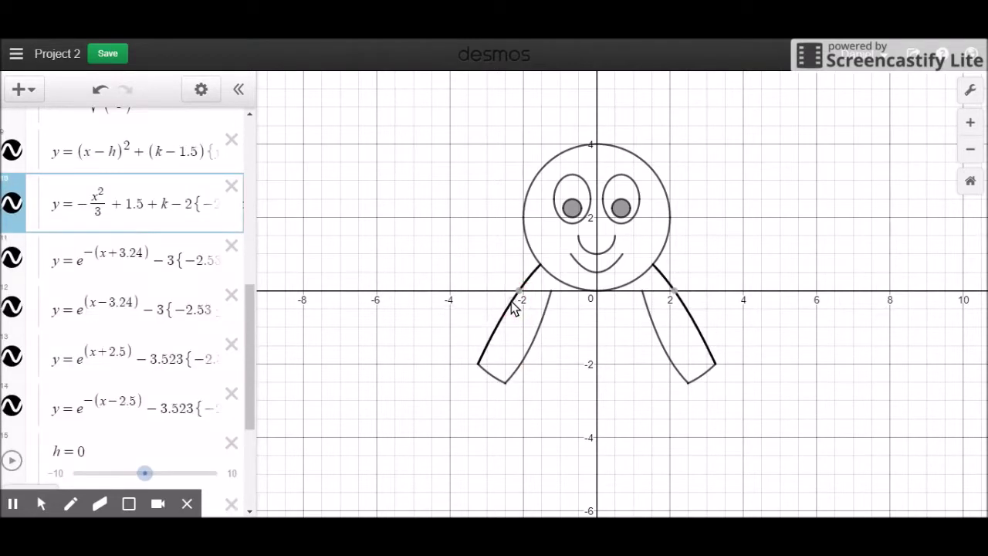
click(93, 193)
click(125, 204)
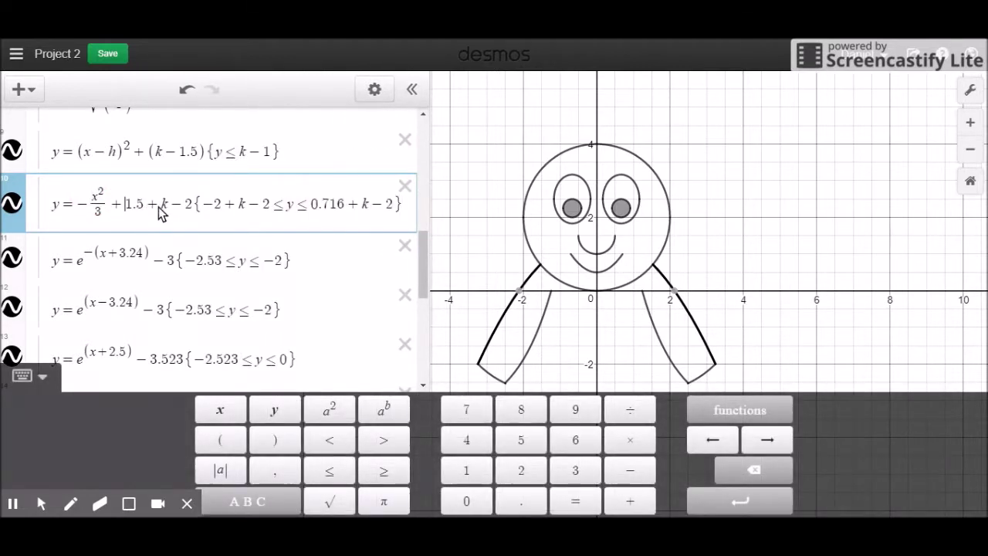
drag(195, 207, 128, 210)
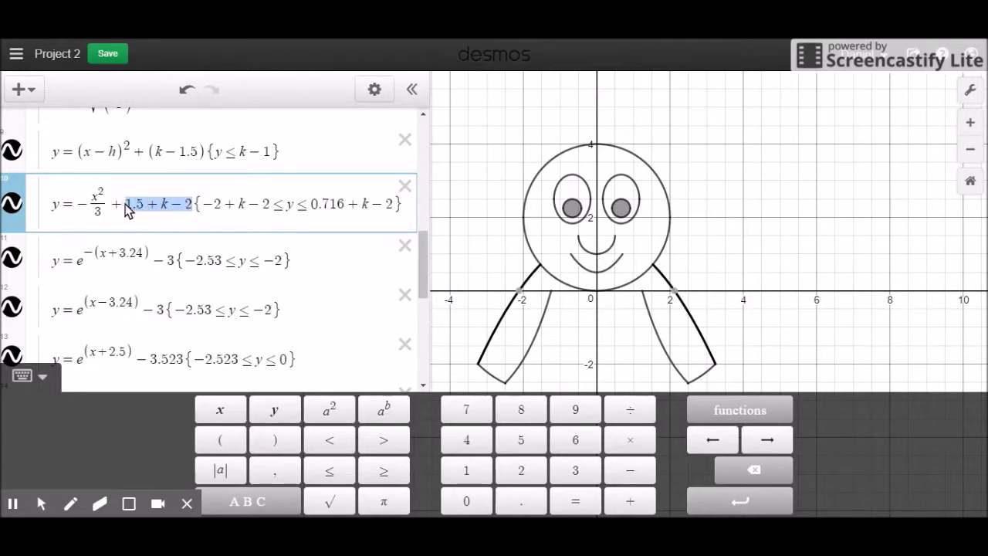
key(BackSpace)
key(BackSpace)
text(-0.5)
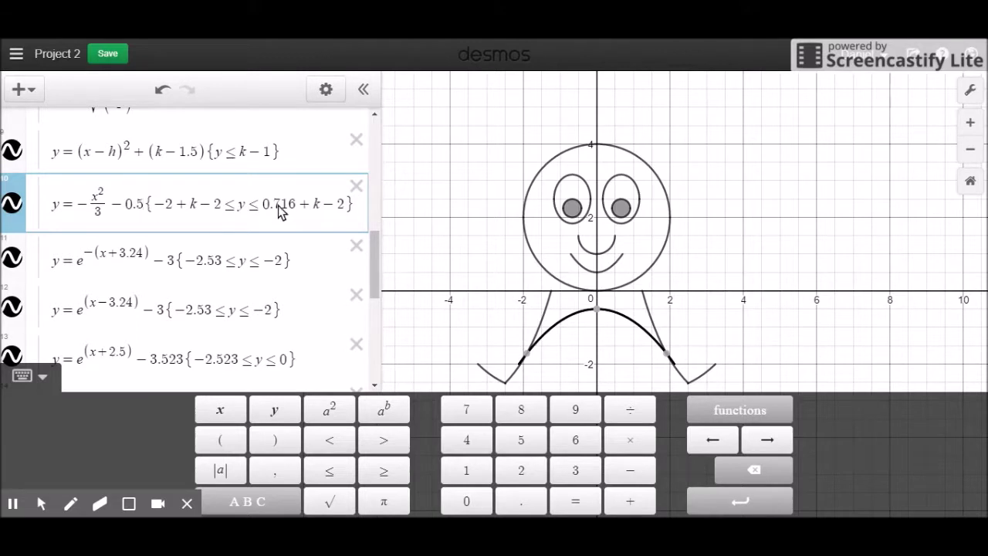
Step: Undo the replacement of the outer arm parabola's constant terms
key(ctrl+z)
key(ctrl+z)
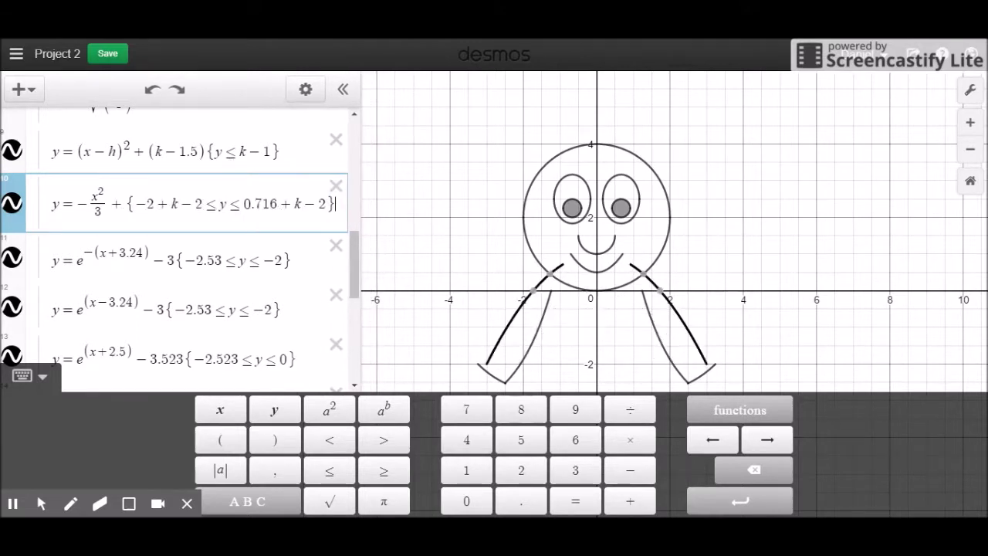
key(ctrl+z)
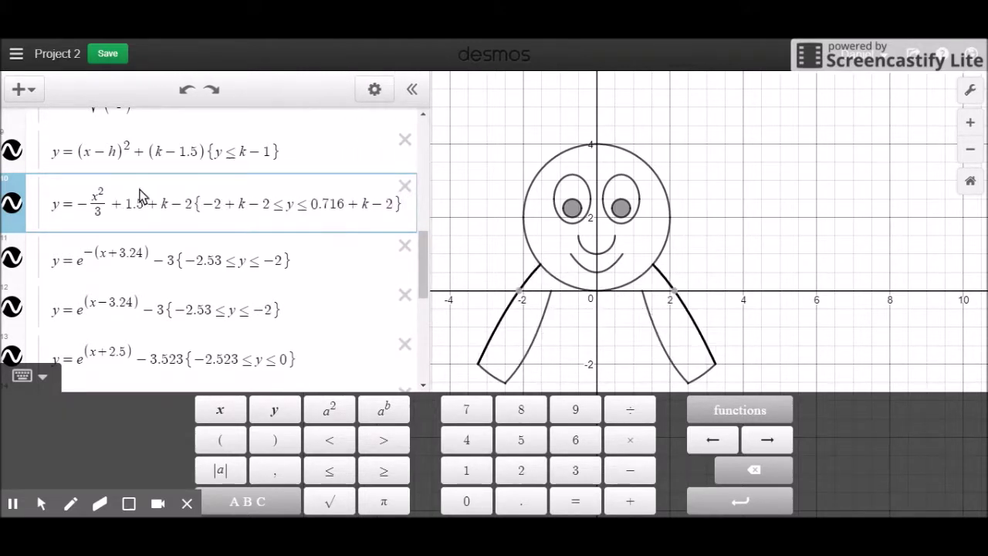
Step: Simplify the constant terms of the outer arm parabola to + k − 0.5
click(195, 209)
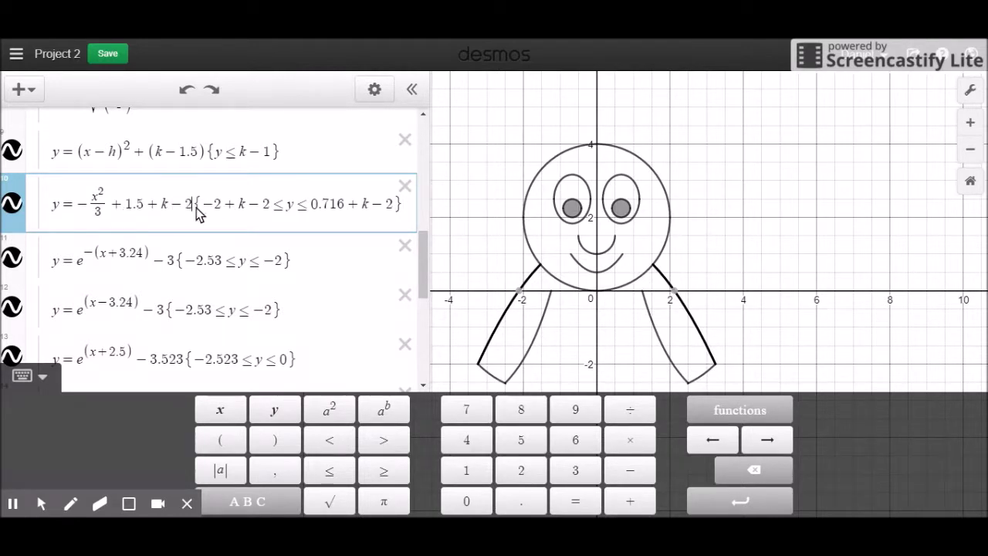
drag(192, 209, 126, 213)
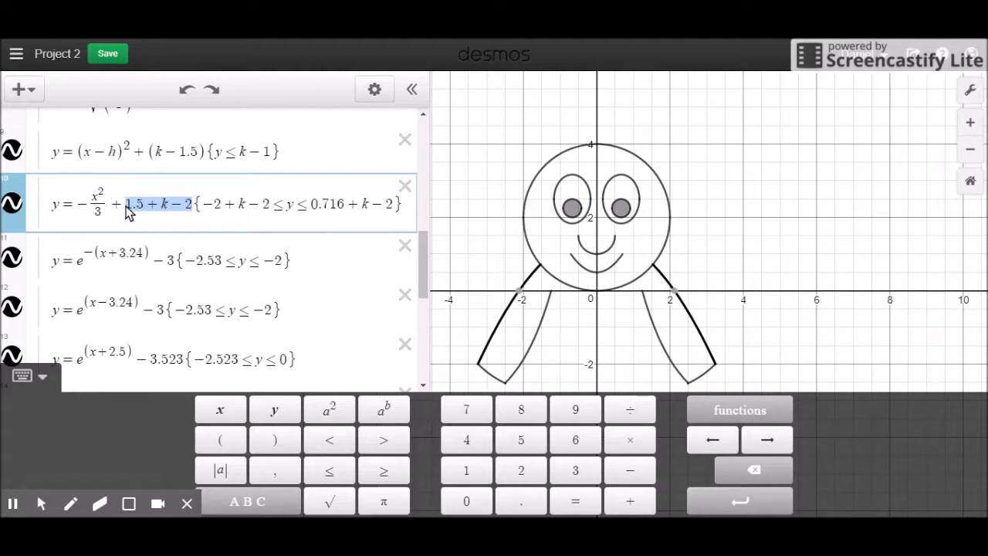
key(BackSpace)
text(-0.5)
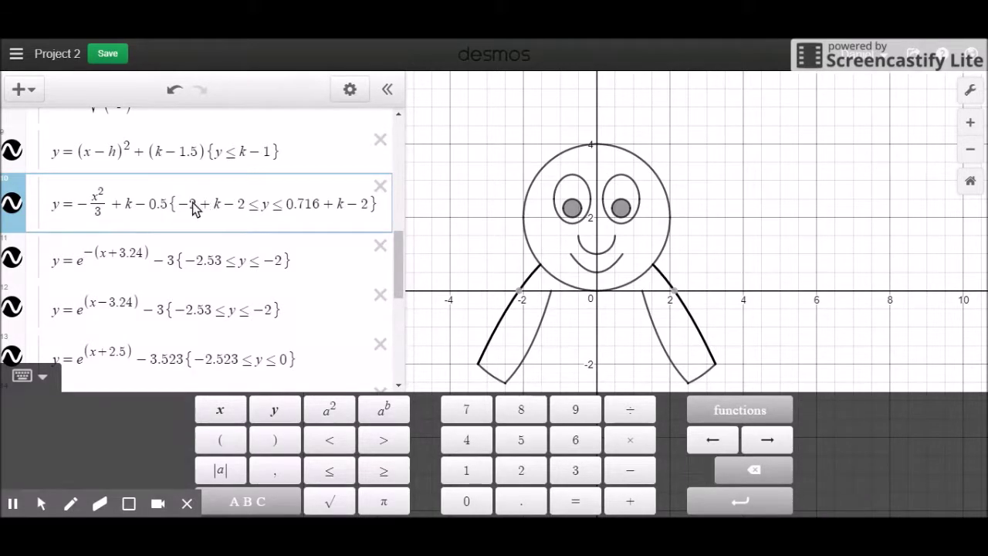
Step: Rewrite the outer arm parabola's restriction as k − 4 ≤ y ≤ k − 1.284
drag(252, 207, 184, 210)
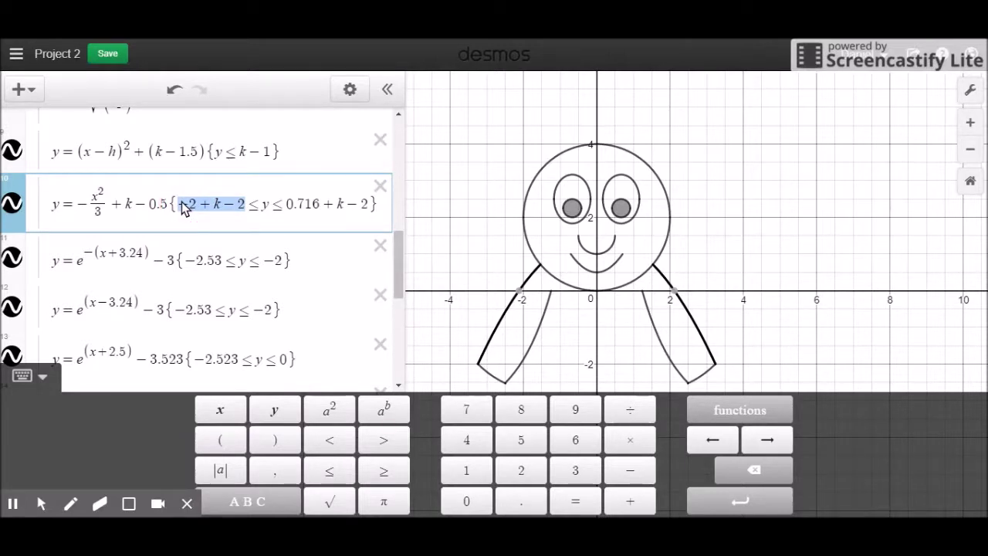
text(k-4)
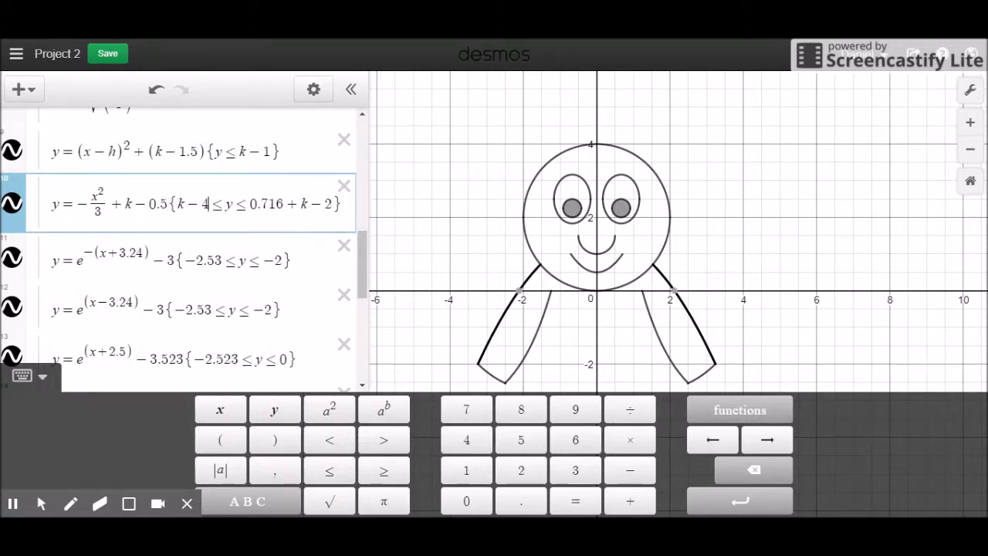
click(336, 206)
click(331, 205)
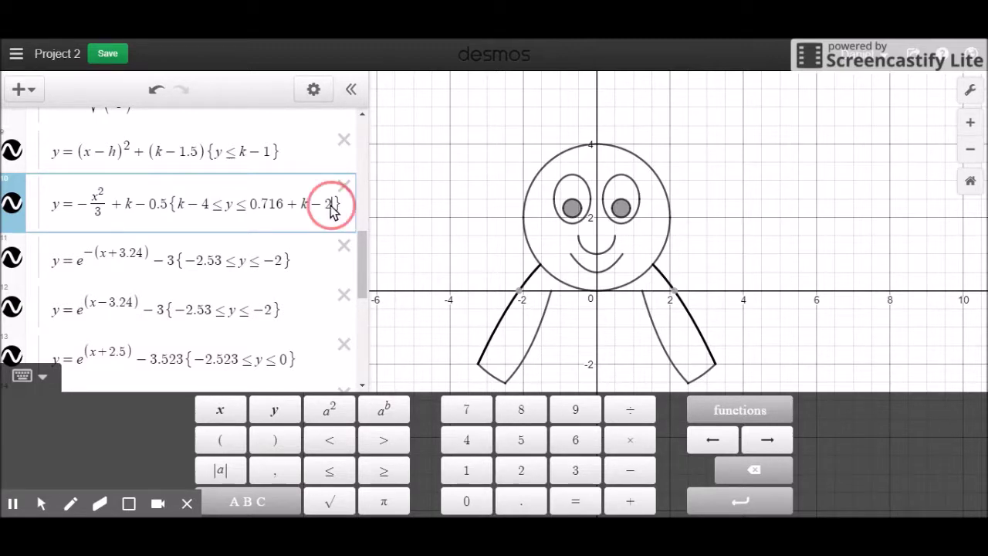
drag(331, 206, 250, 206)
text(k-1.284)
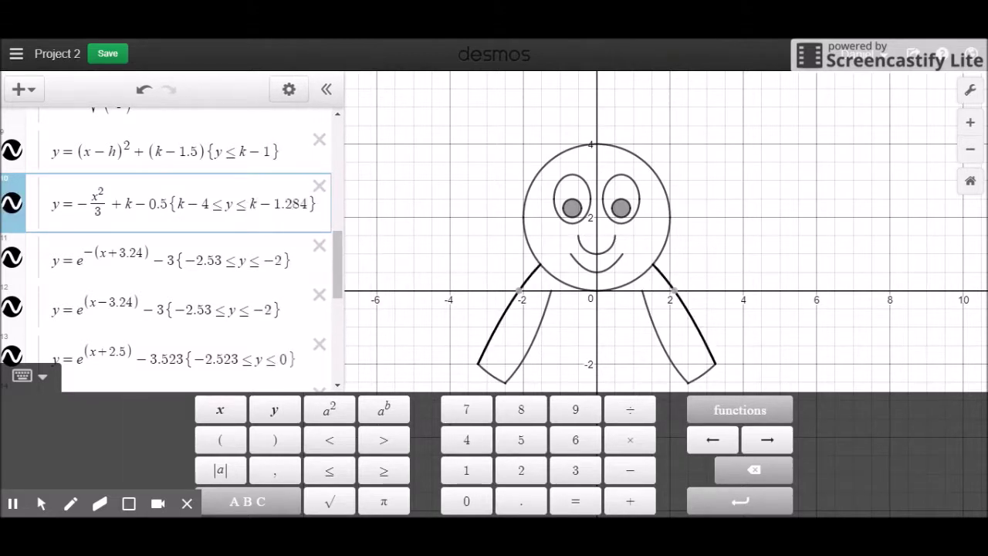
Step: Replace the squared x in the outer arm parabola's numerator with (x − h)
click(540, 332)
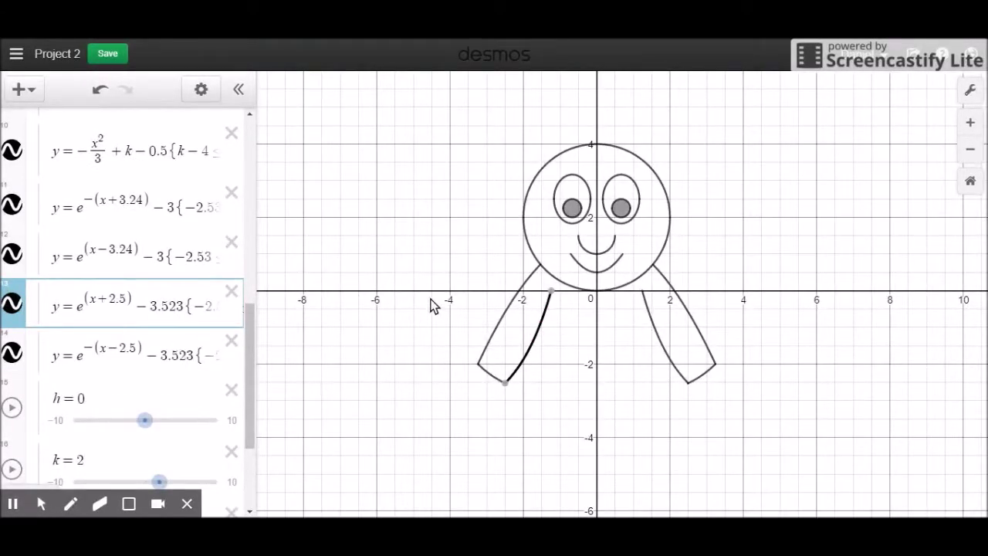
click(157, 307)
click(503, 313)
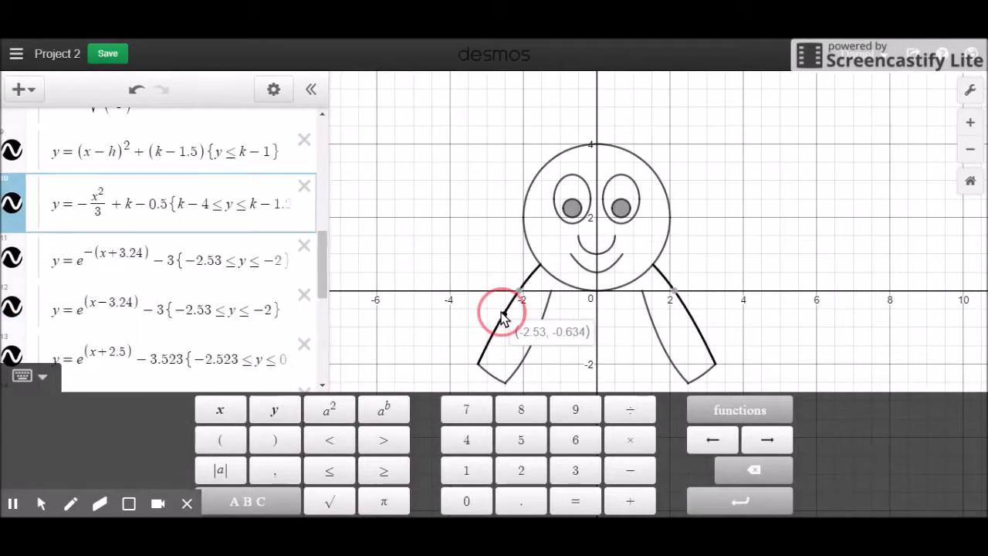
click(91, 194)
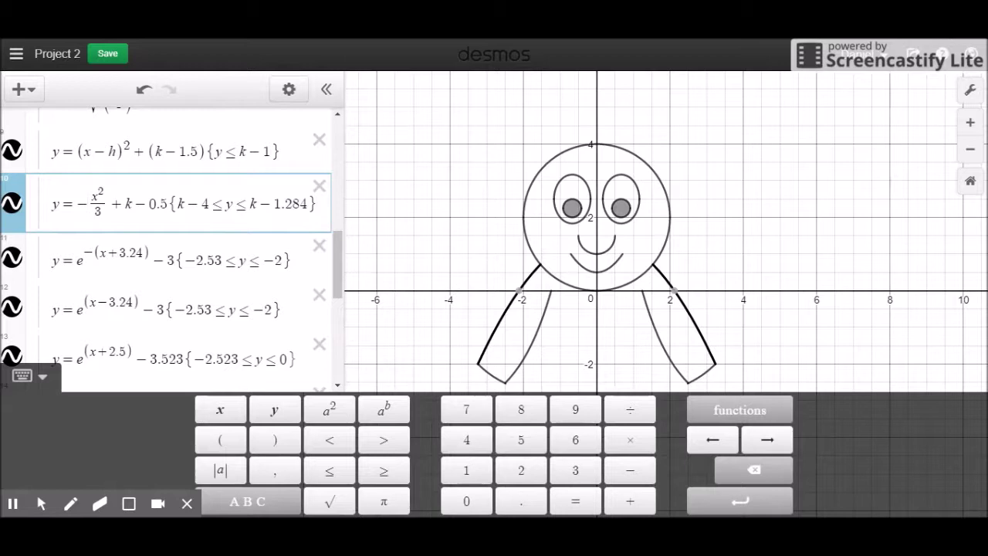
text((x)
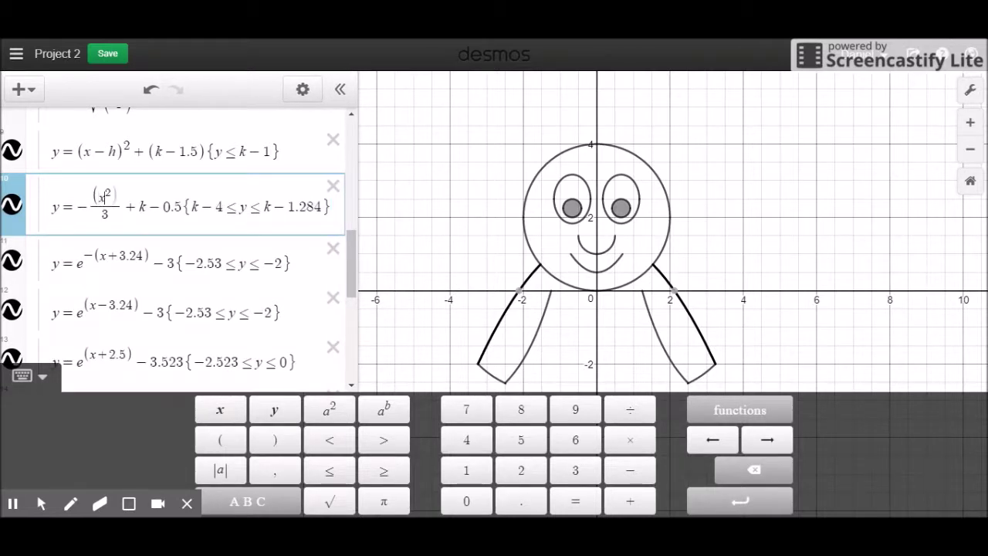
text())
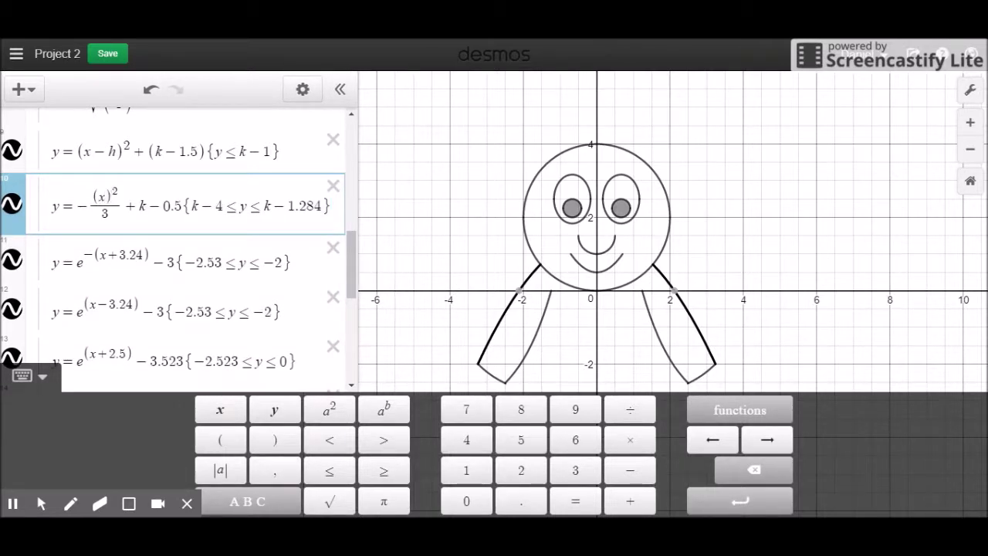
key(Left)
text(-h)
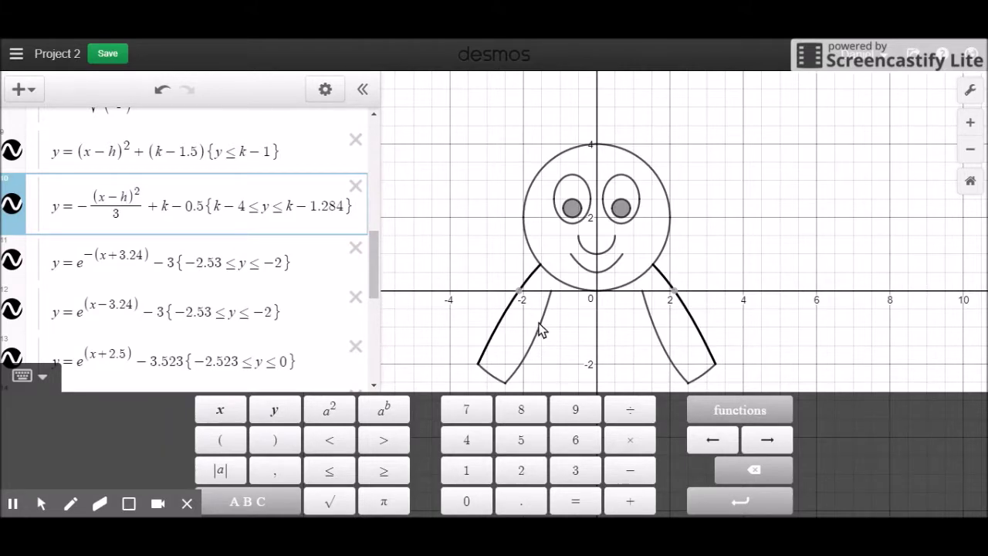
Step: Subtract h in the exponent of the left arm's inner curve so it reads (x + 2.5 − h)
click(539, 325)
click(124, 307)
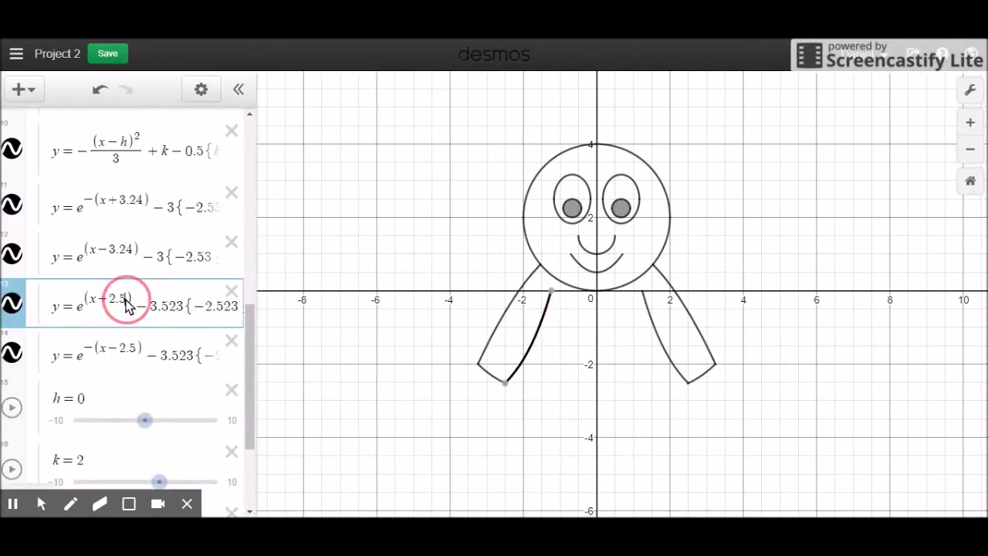
text(-h)
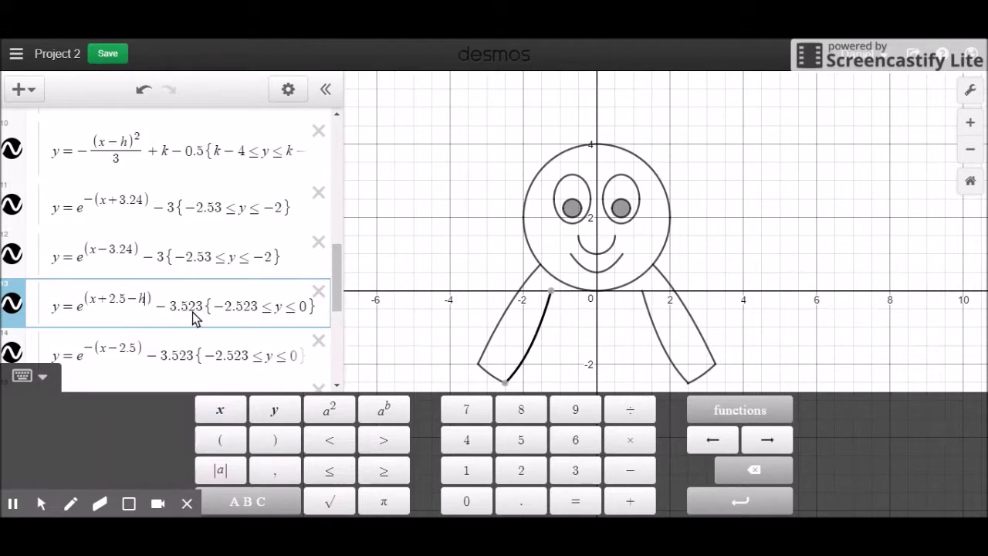
Step: Rewrite the restriction of the left arm's inner curve as k − 4.523 ≤ y ≤ k − 2
click(258, 309)
click(212, 306)
text(k)
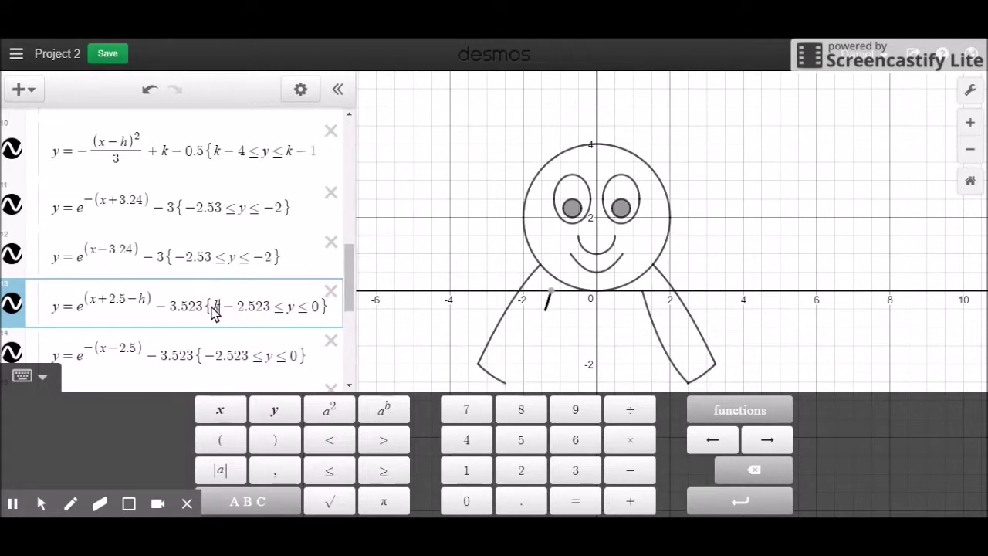
key(BackSpace)
text(4)
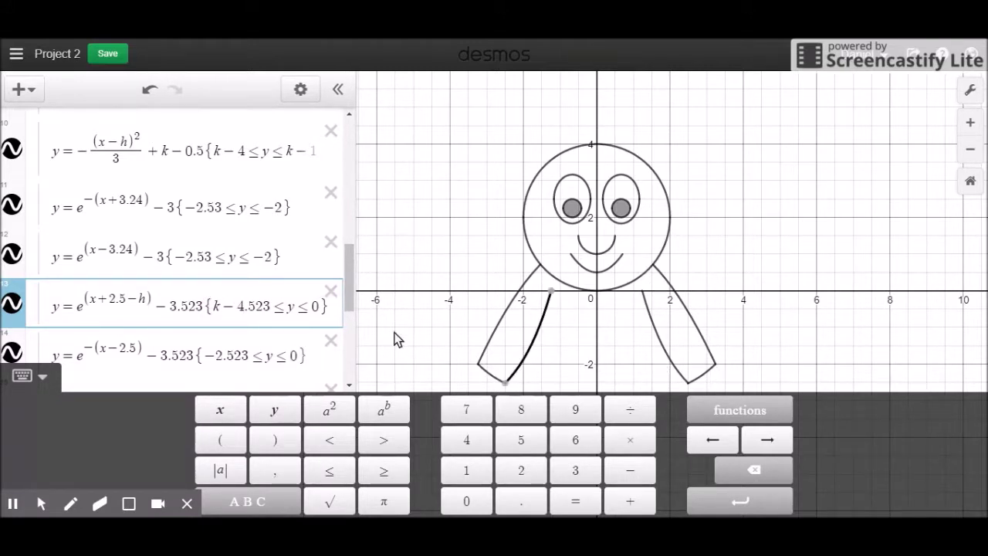
click(321, 309)
key(BackSpace)
text(k)
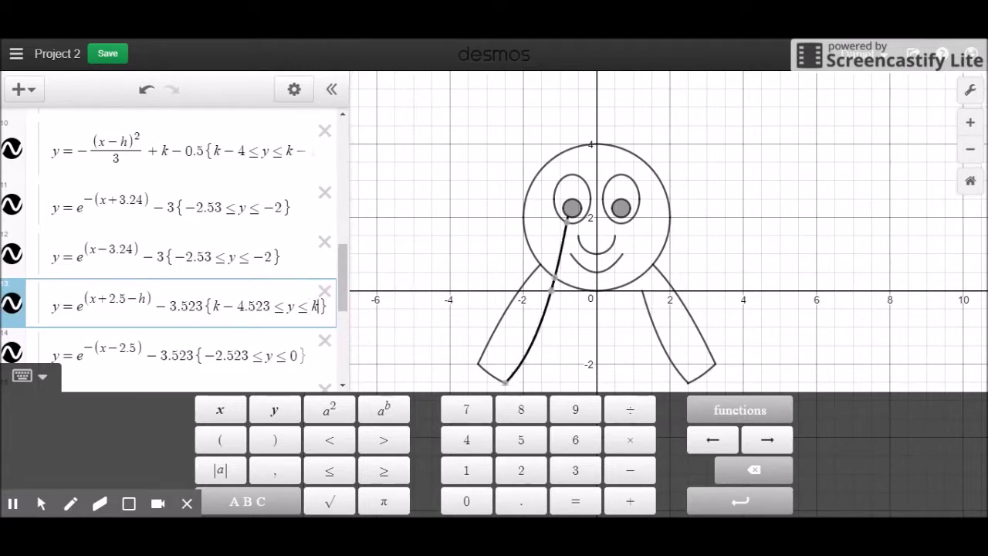
text(-2)
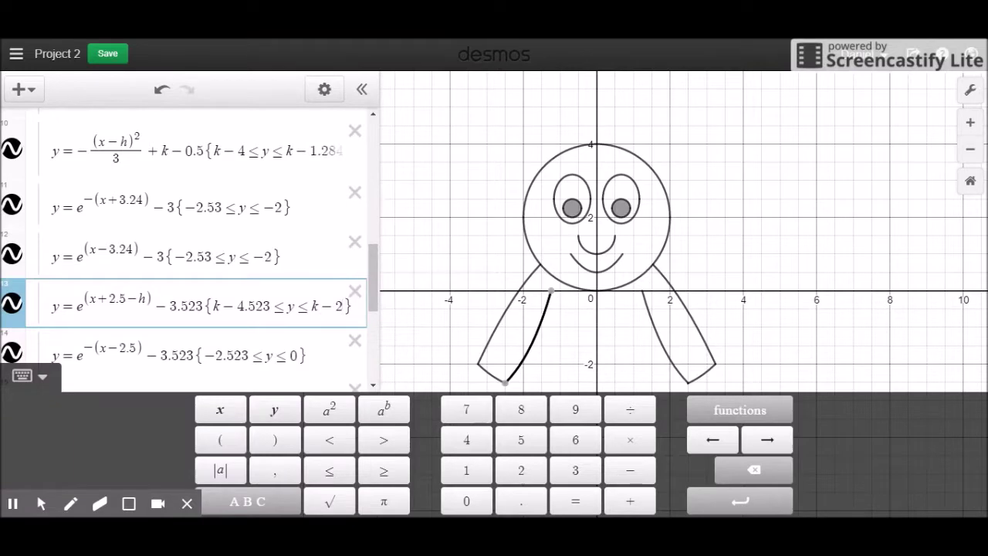
Step: Subtract h in the exponent of the curve closing the left arm so it reads −(x + 3.24 − h)
click(493, 375)
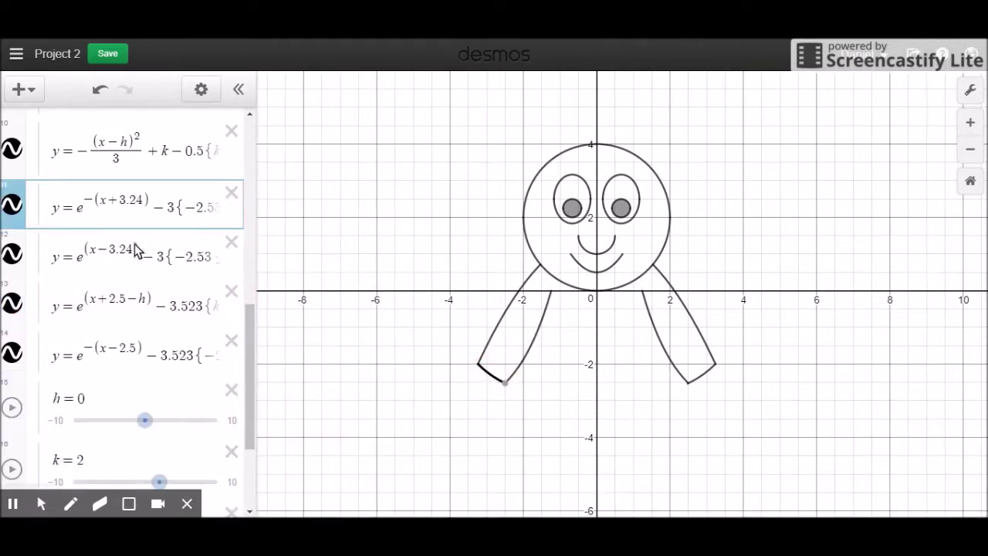
click(125, 214)
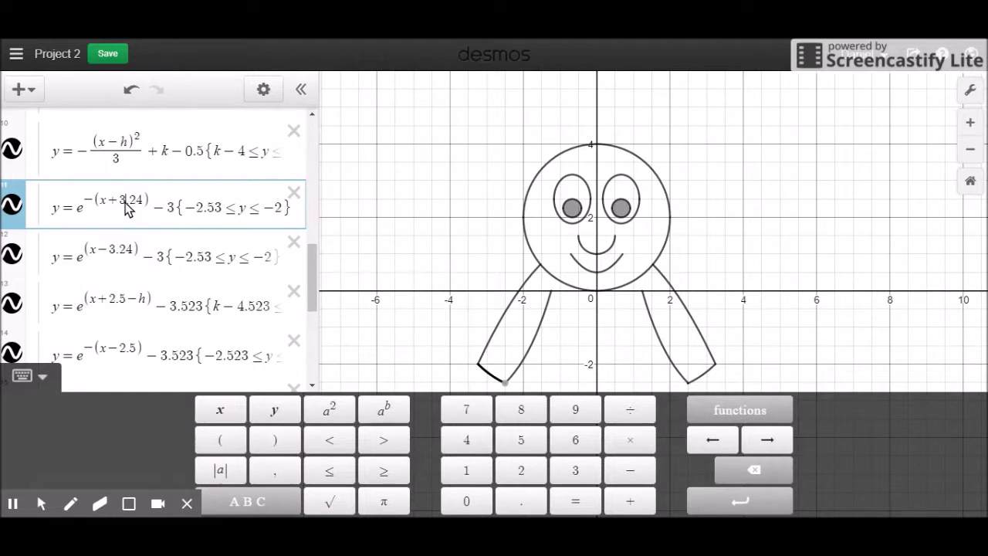
text(-h)
click(293, 130)
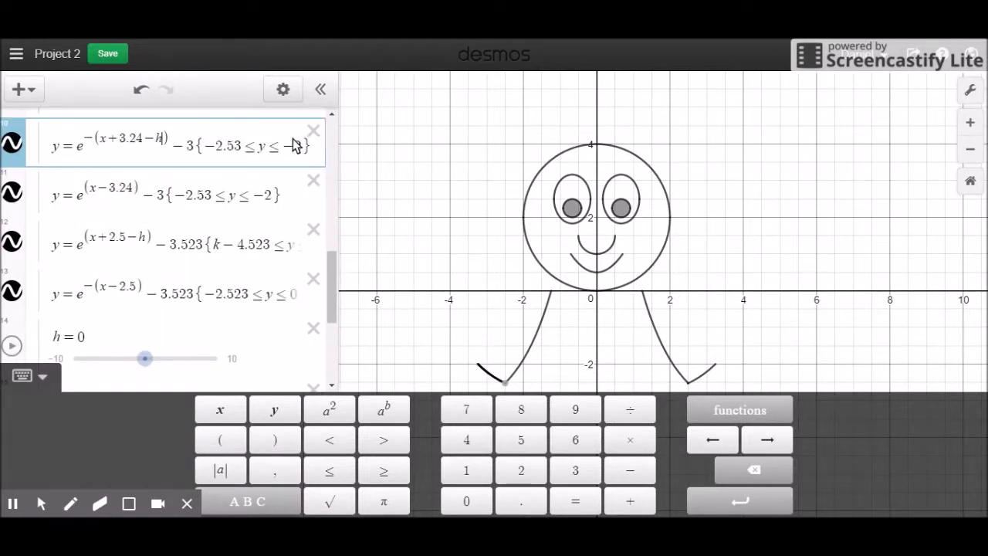
key(ctrl+z)
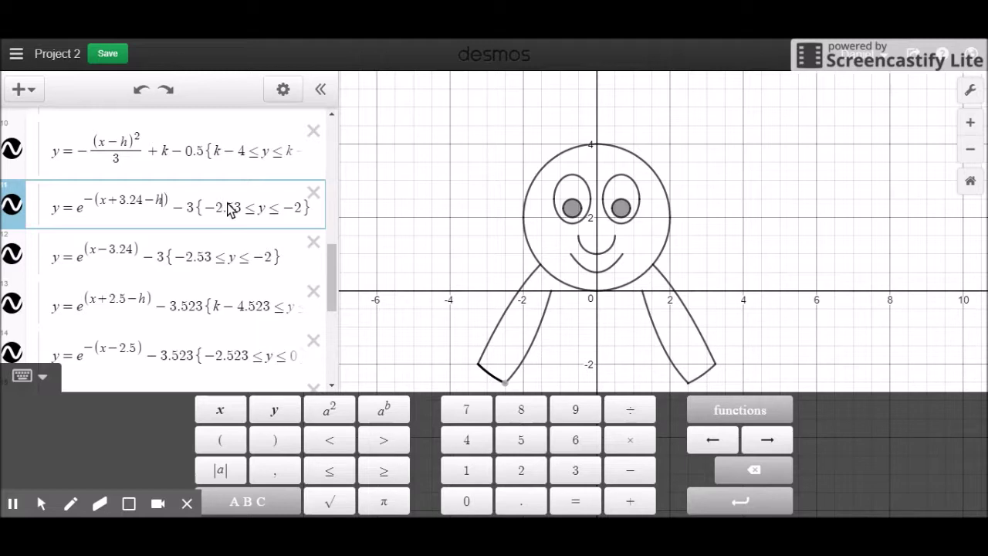
key(BackSpace)
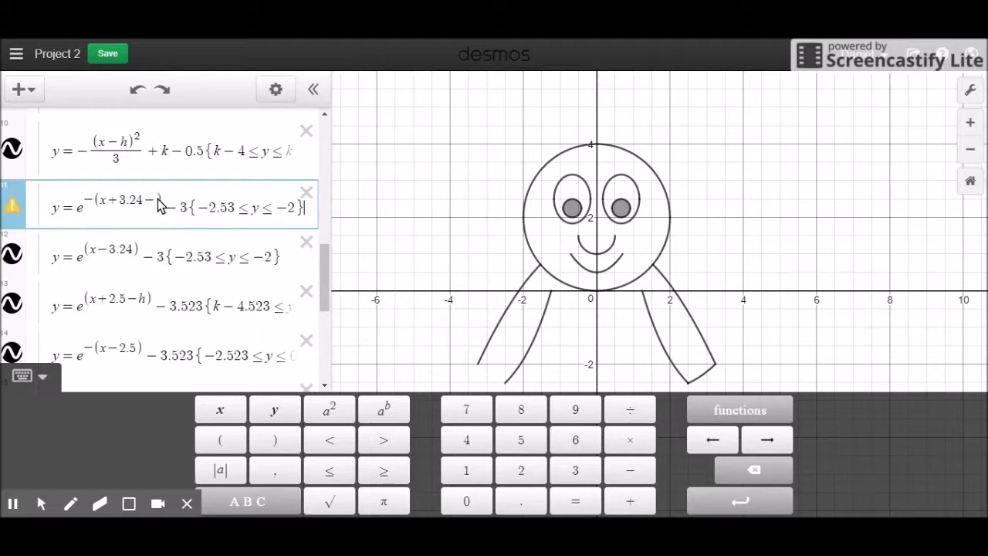
text(h)
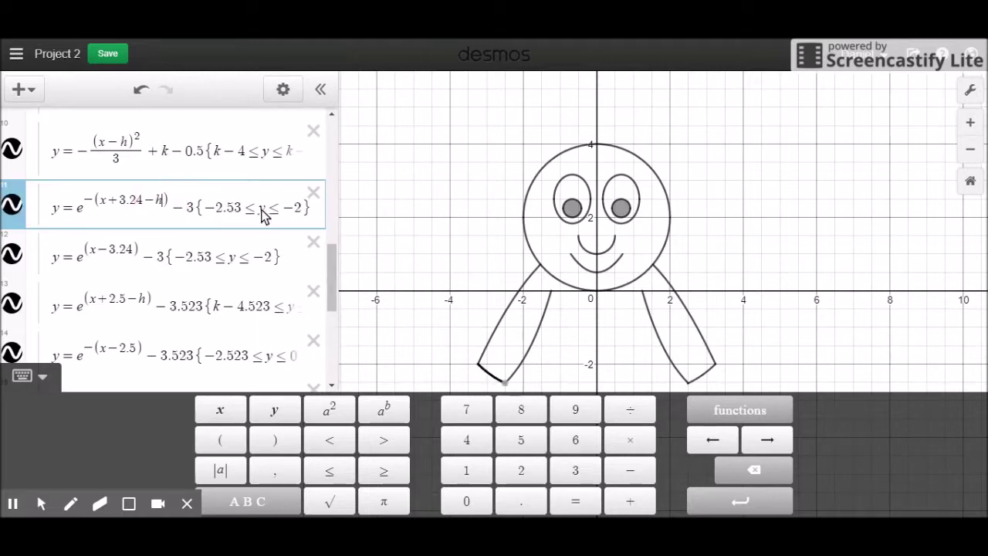
Step: Replace the constant 3 in the curve closing the left arm with (k + 1)
click(194, 207)
key(Left)
text(()
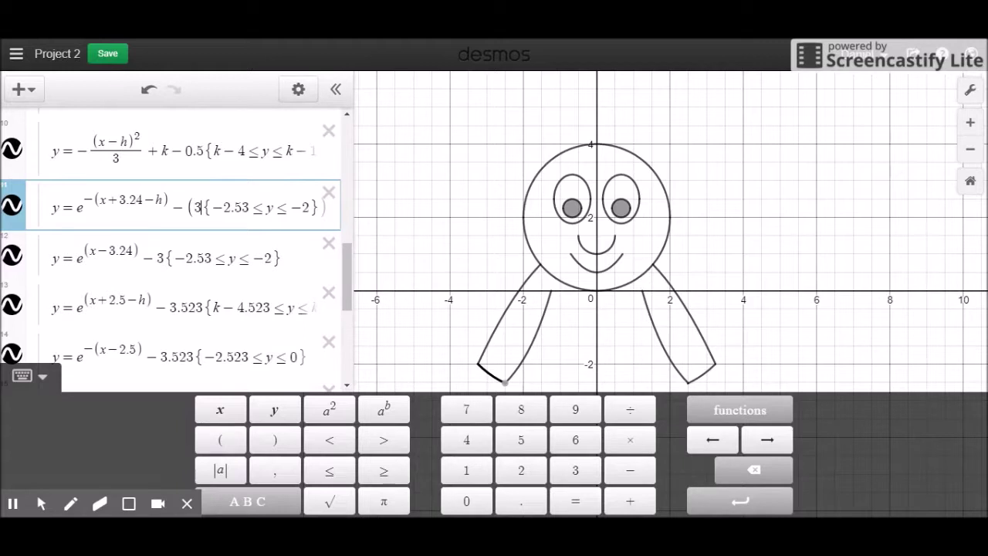
key(Right)
text())
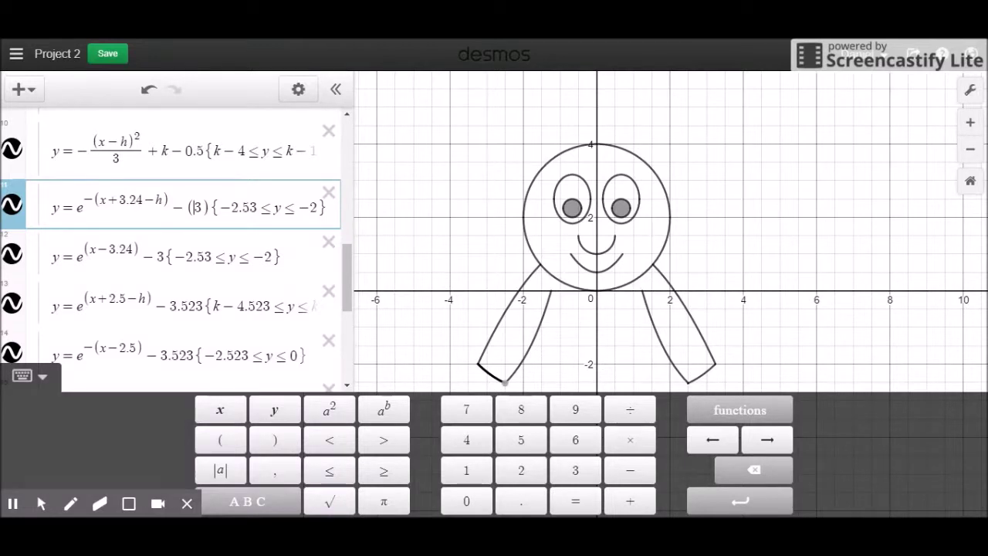
text(k+)
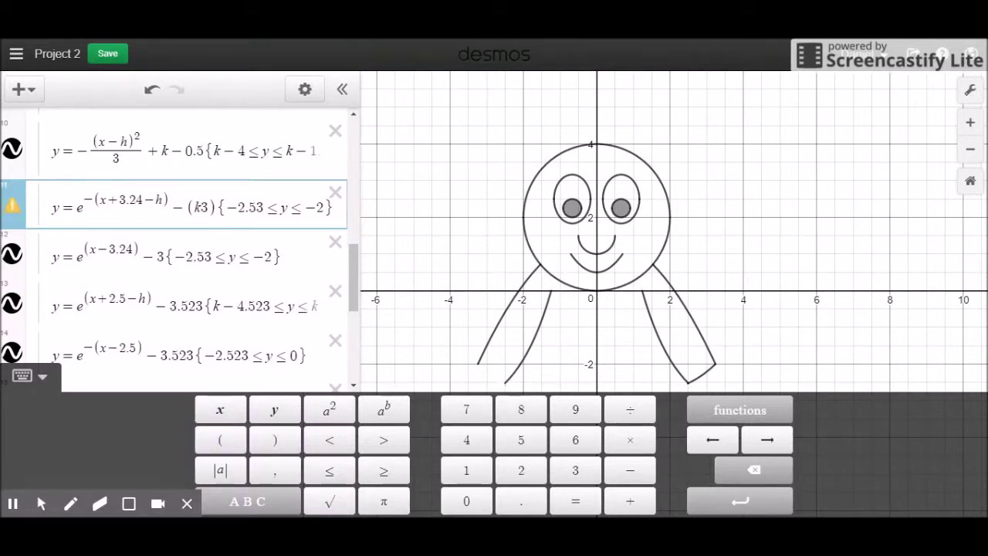
key(Right)
key(BackSpace)
text(5)
key(BackSpace)
text(1)
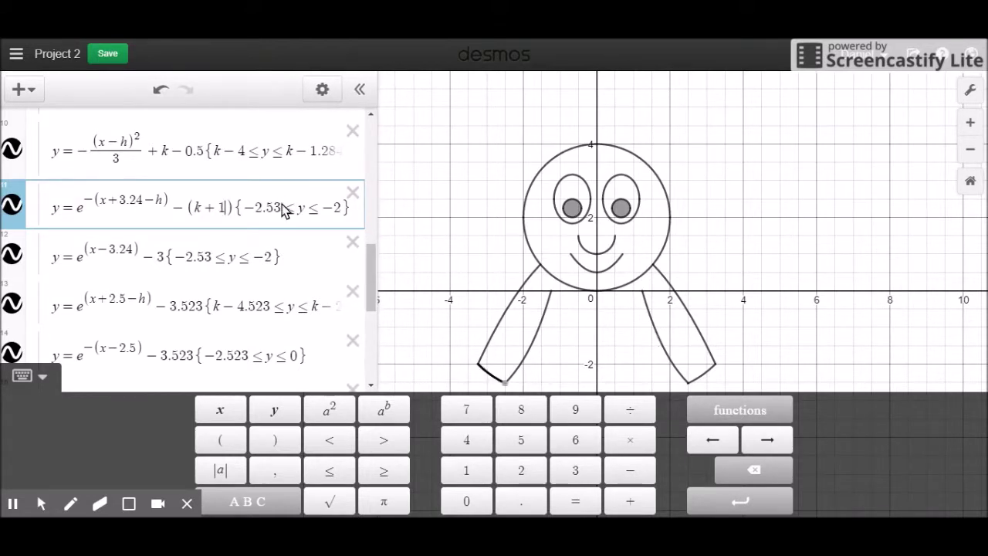
Step: Rewrite the restriction of the curve closing the left arm as k − 4.53 ≤ y ≤ k − 4
click(243, 209)
text(k)
key(Right)
key(Right)
key(BackSpace)
text(4)
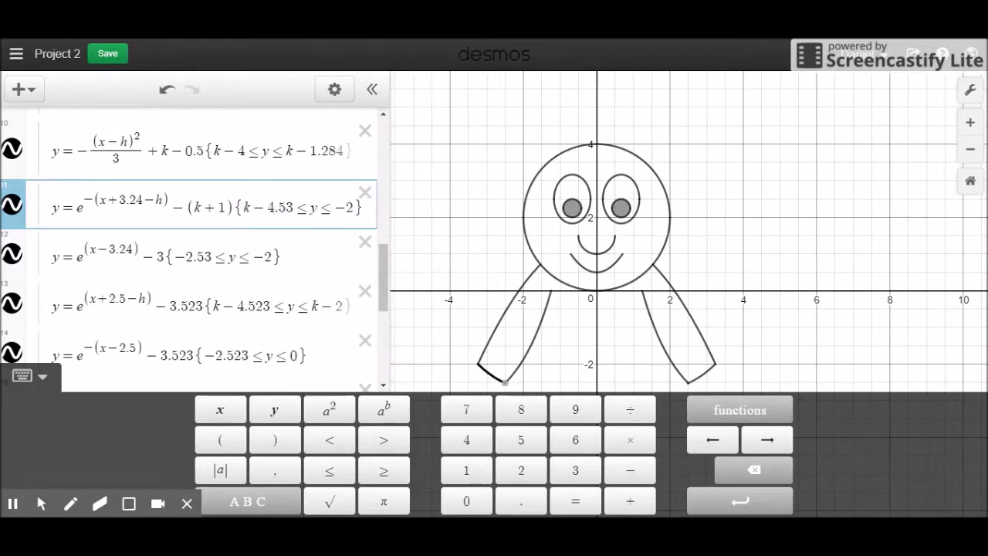
click(346, 207)
text(k)
key(BackSpace)
text(4)
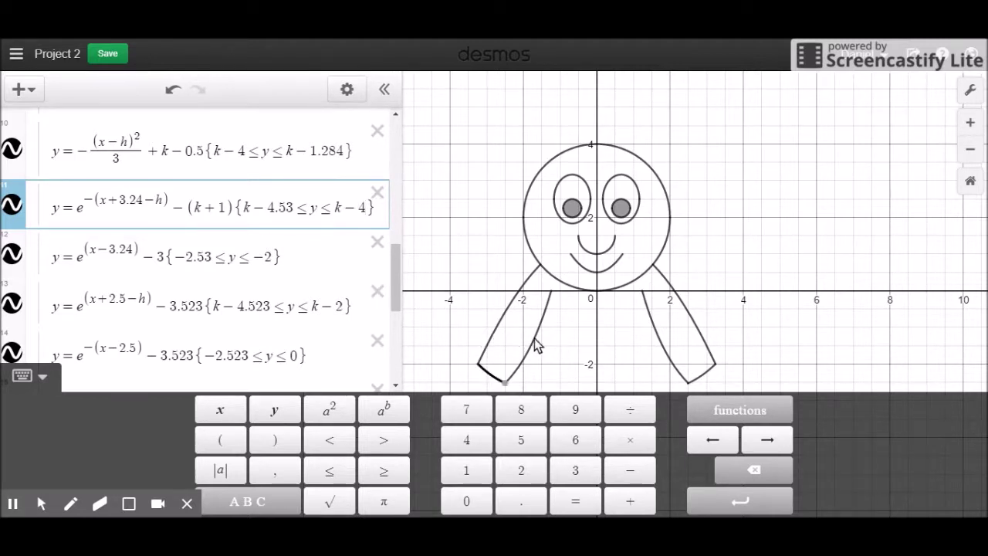
Step: Subtract h in the exponent of the right arm's inner curve so it reads −(x − 2.5 − h)
click(651, 339)
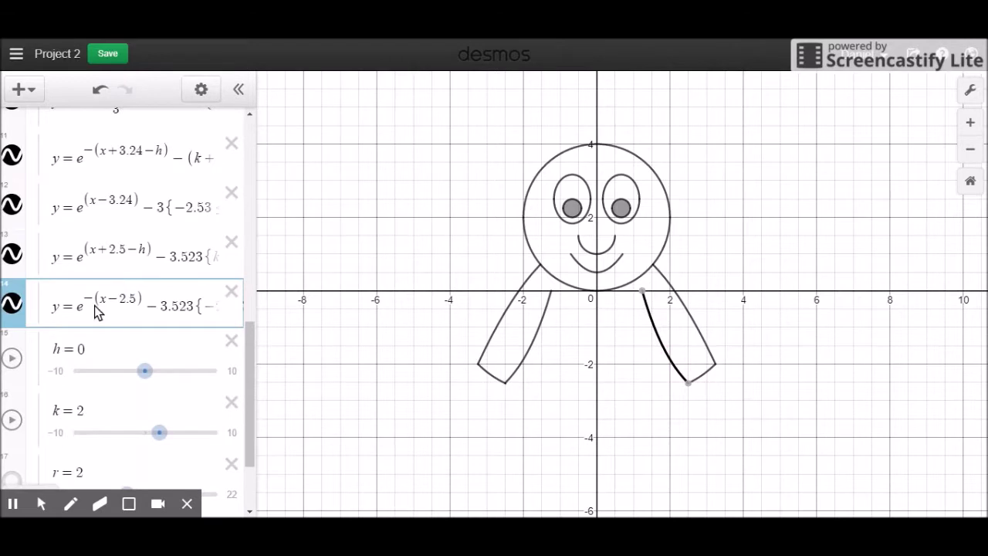
click(133, 305)
text(-h)
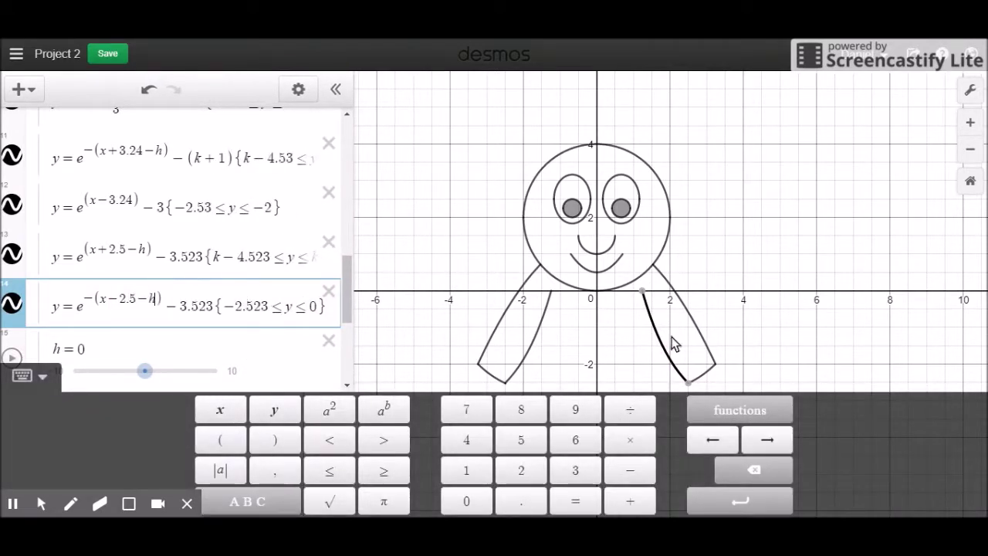
Step: Enclose the constant 3.523 of the right arm's inner curve in parentheses
click(706, 348)
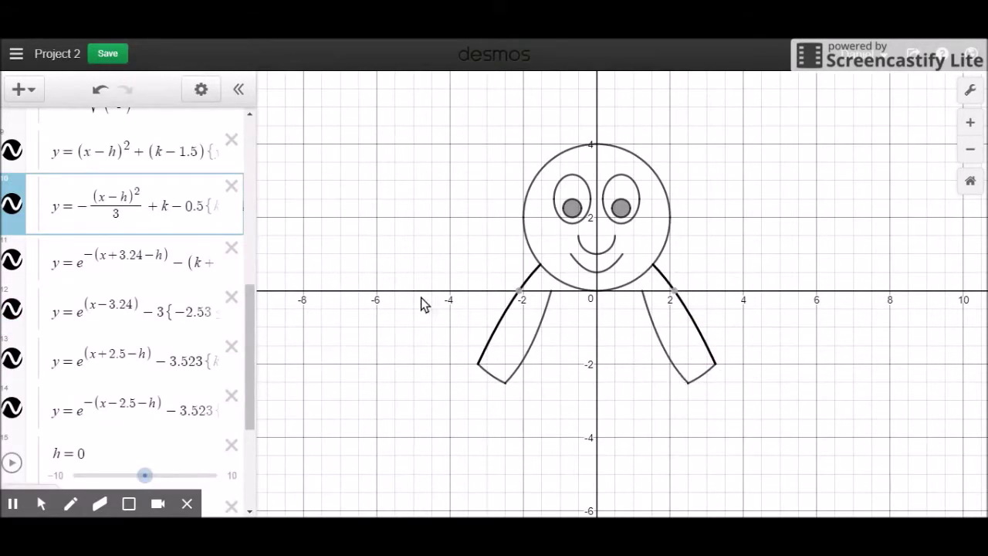
click(657, 344)
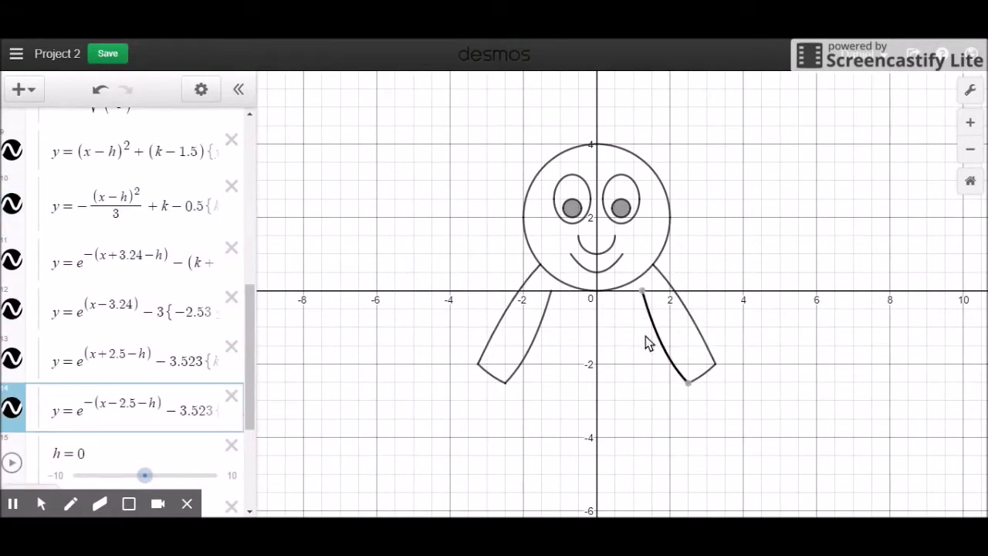
click(128, 410)
click(180, 317)
text(k)
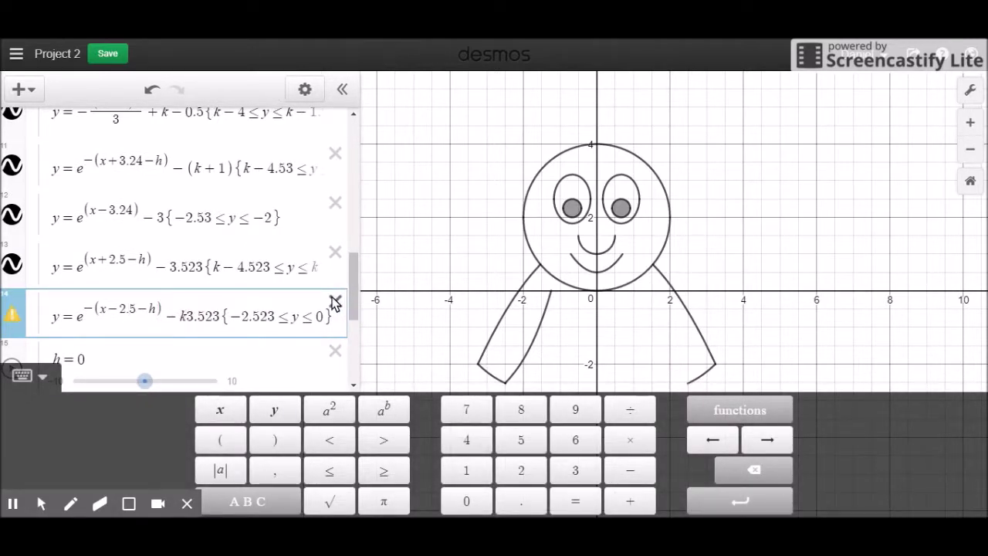
key(BackSpace)
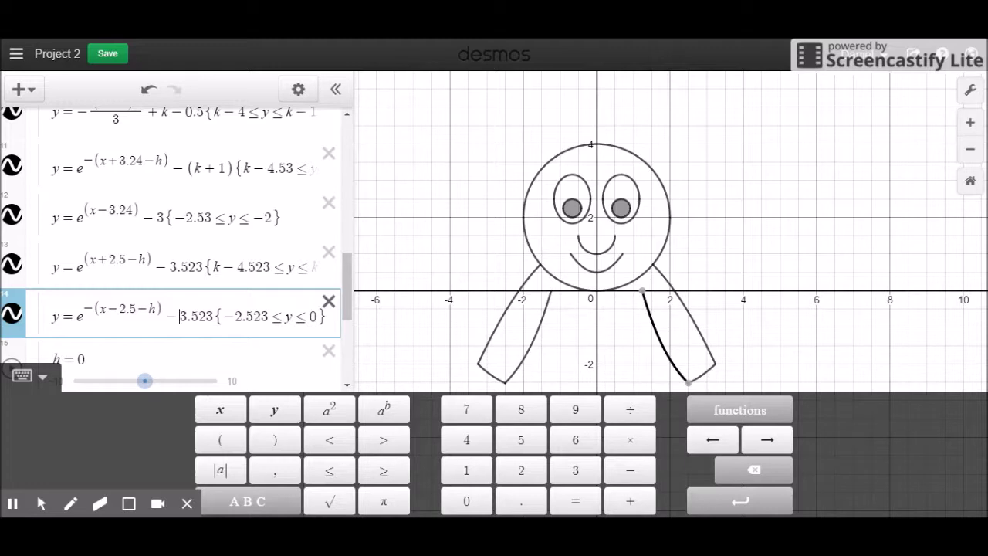
text(()
key(Right)
key(Right)
key(Right)
key(Right)
key(Right)
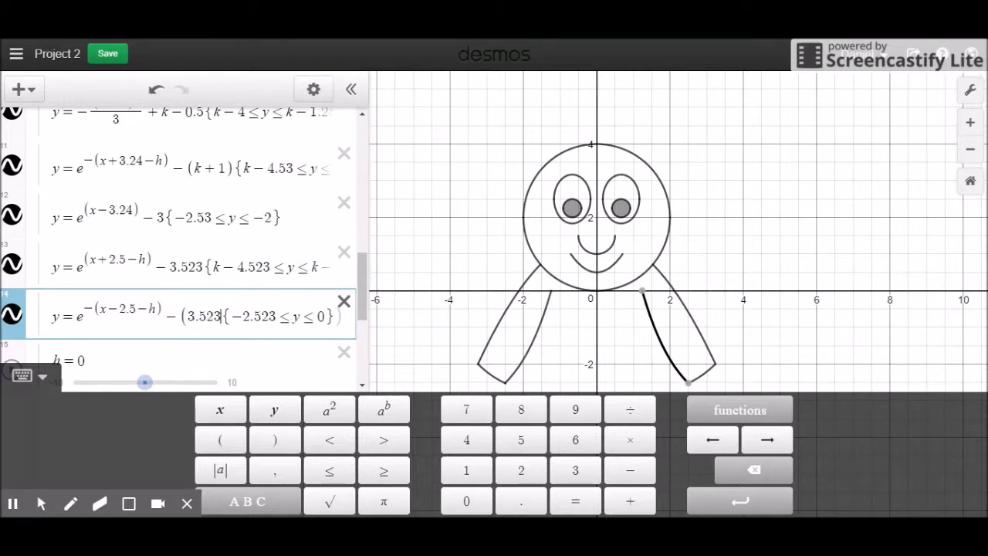
text())
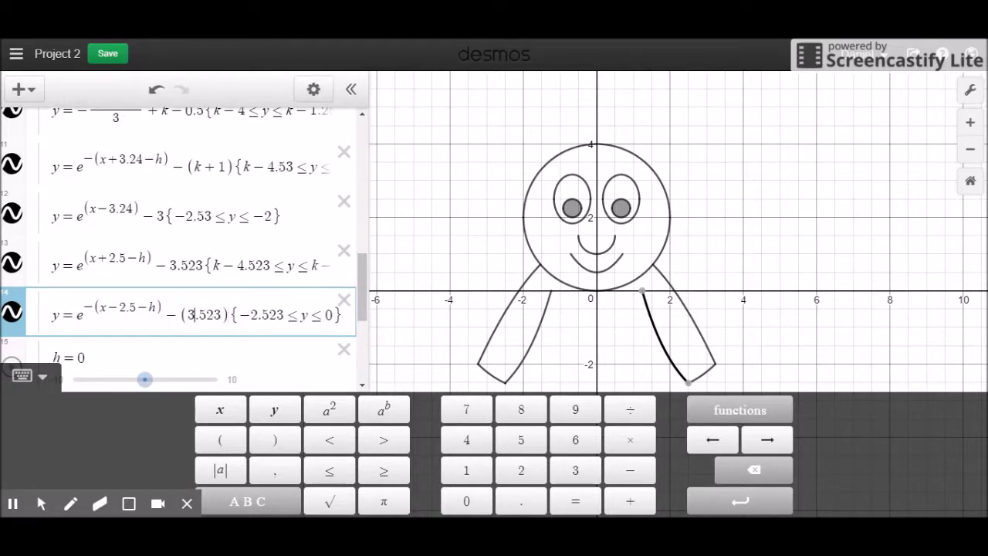
Step: Try k − 1.523 and k − 5.523 as the parenthesised constant of the right arm's inner curve, then restore 3.523
text(k-)
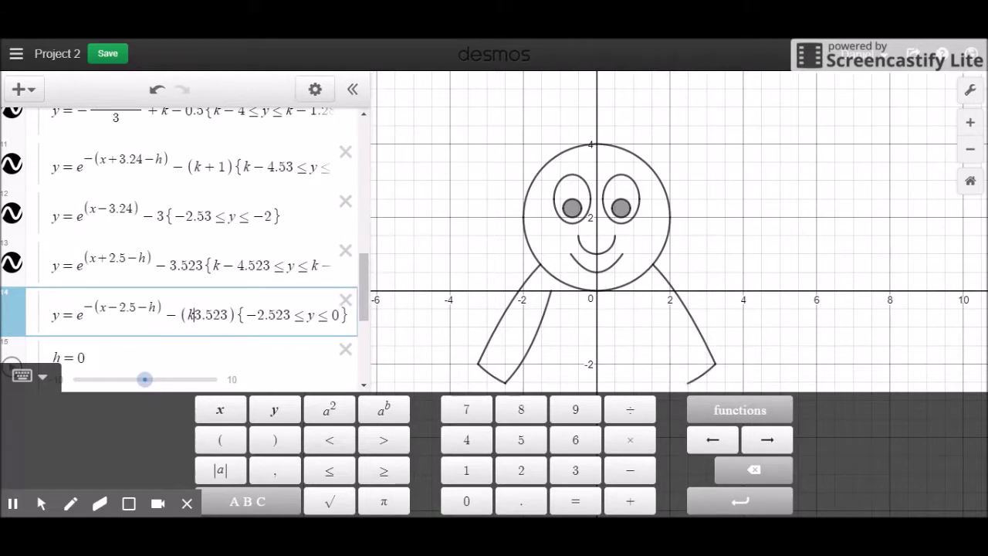
key(Right)
key(BackSpace)
text(1)
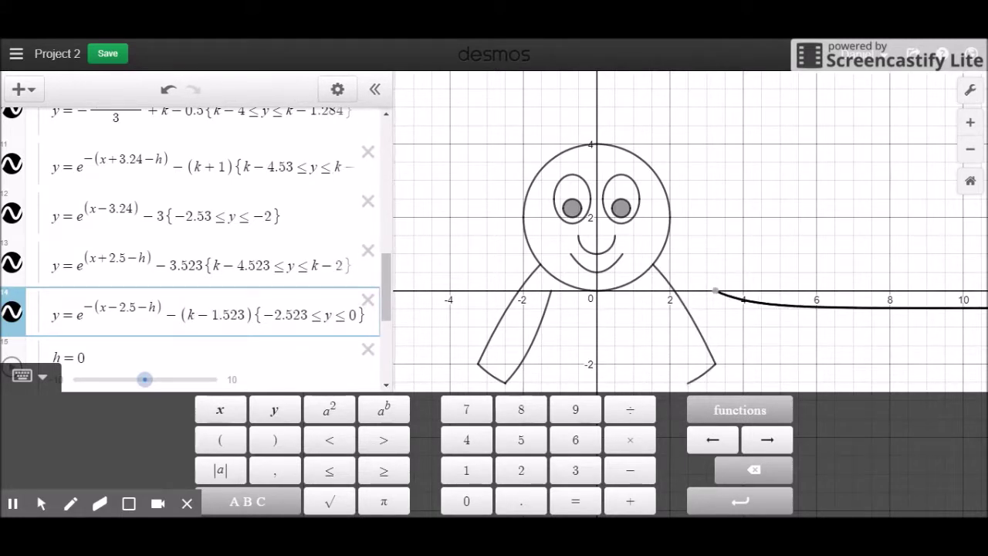
key(BackSpace)
text(5)
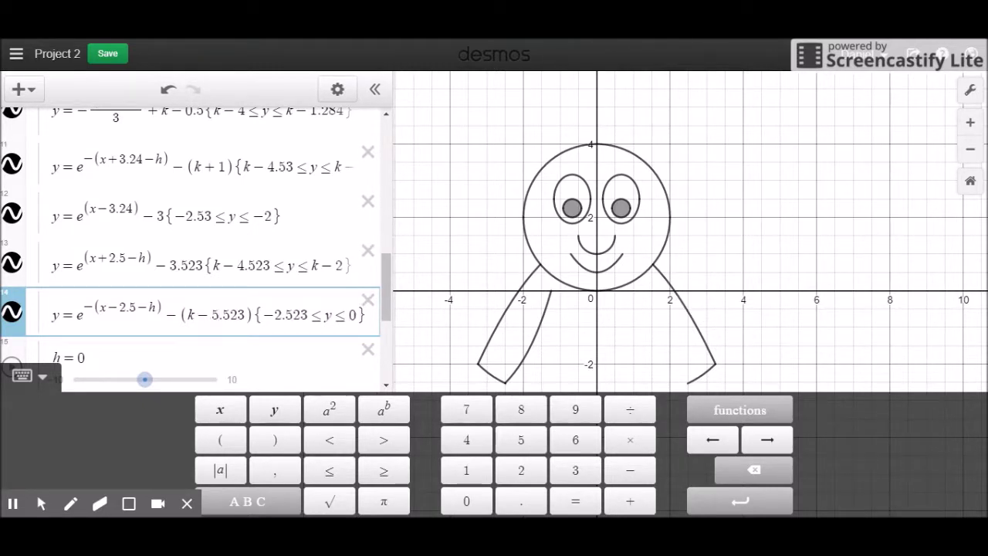
key(BackSpace)
text(1)
key(BackSpace)
text(2)
key(BackSpace)
text(3)
key(Left)
key(BackSpace)
key(BackSpace)
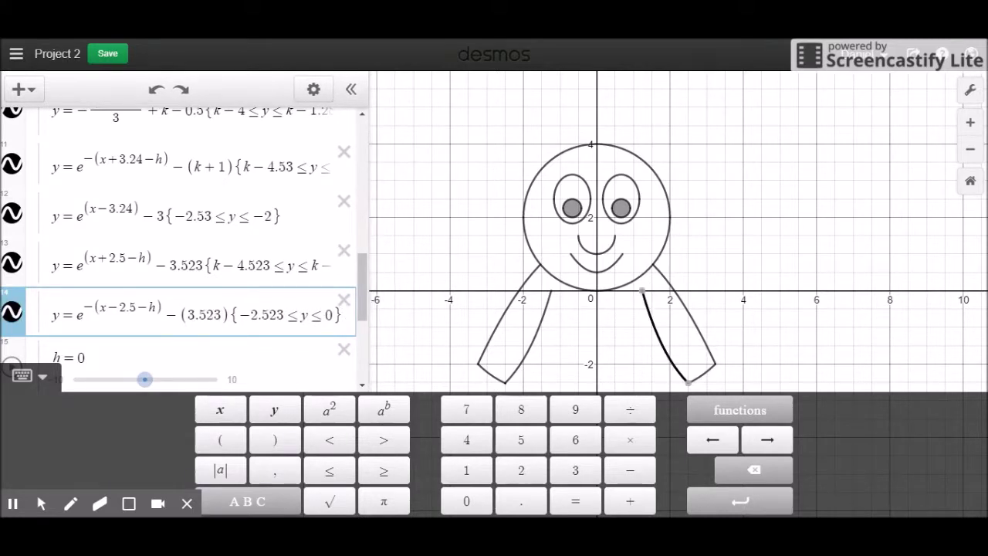
Step: Change the parenthesised constant of the right arm's inner curve to (k + 1.523)
click(189, 316)
text(k-)
key(Right)
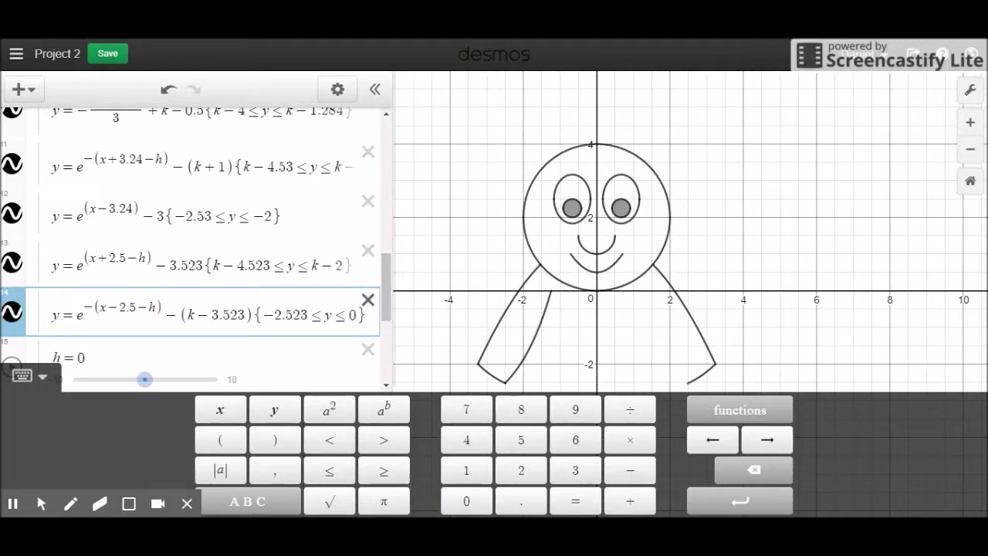
key(BackSpace)
key(BackSpace)
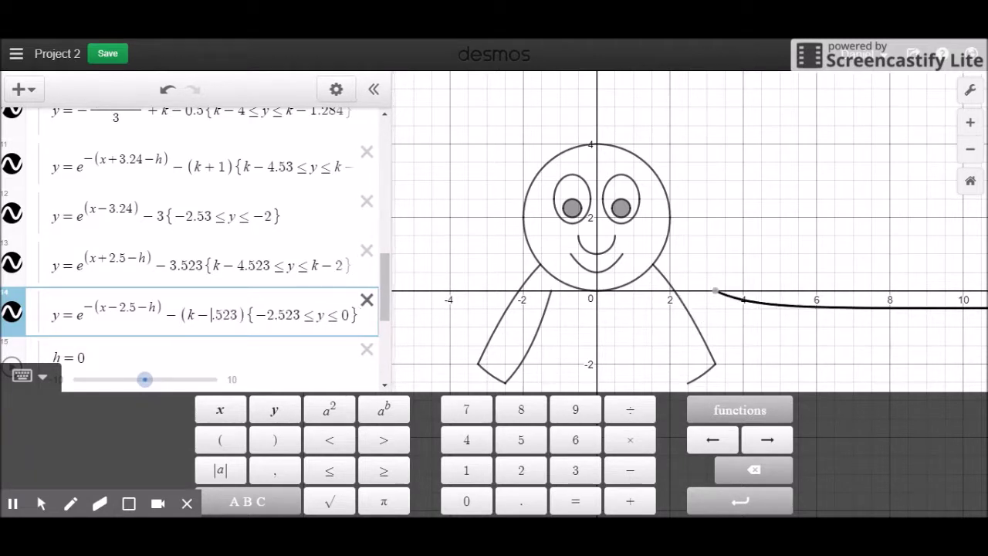
text(+1)
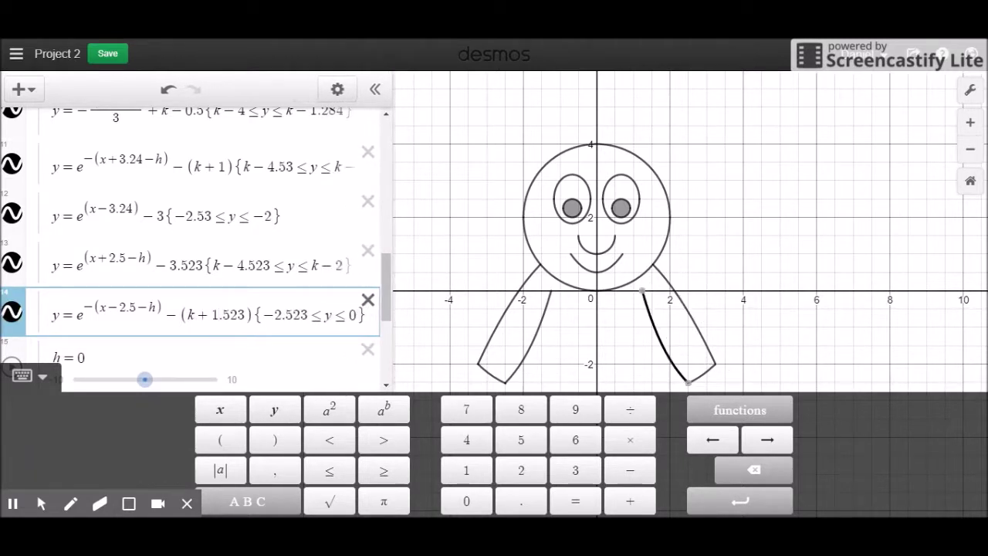
Step: Enclose the constant 3.523 of the left arm's inner curve in parentheses
click(700, 376)
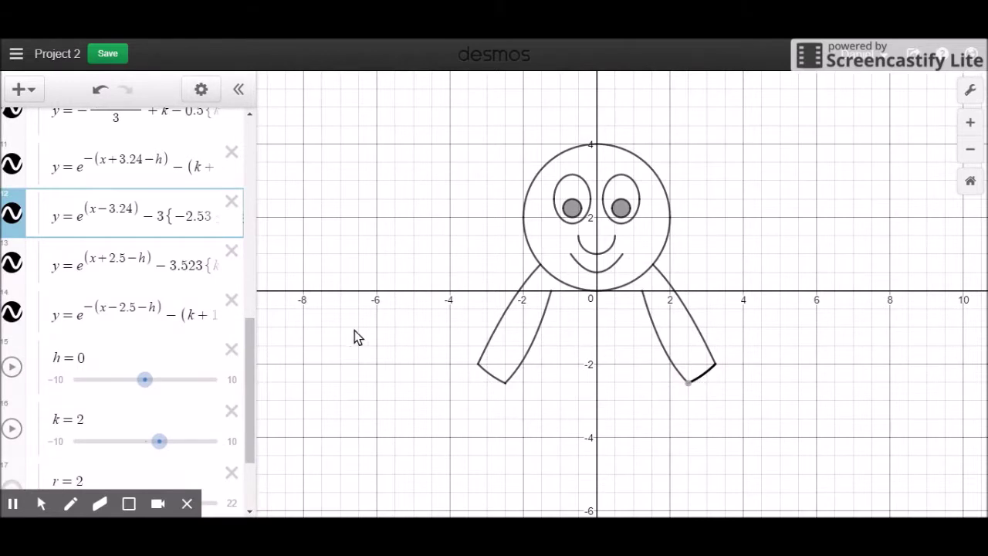
click(131, 220)
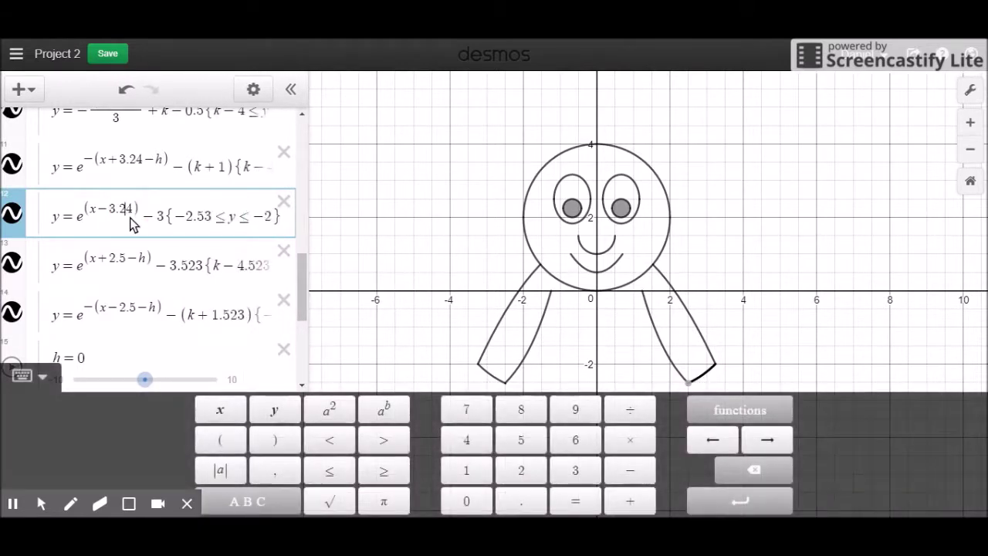
click(206, 267)
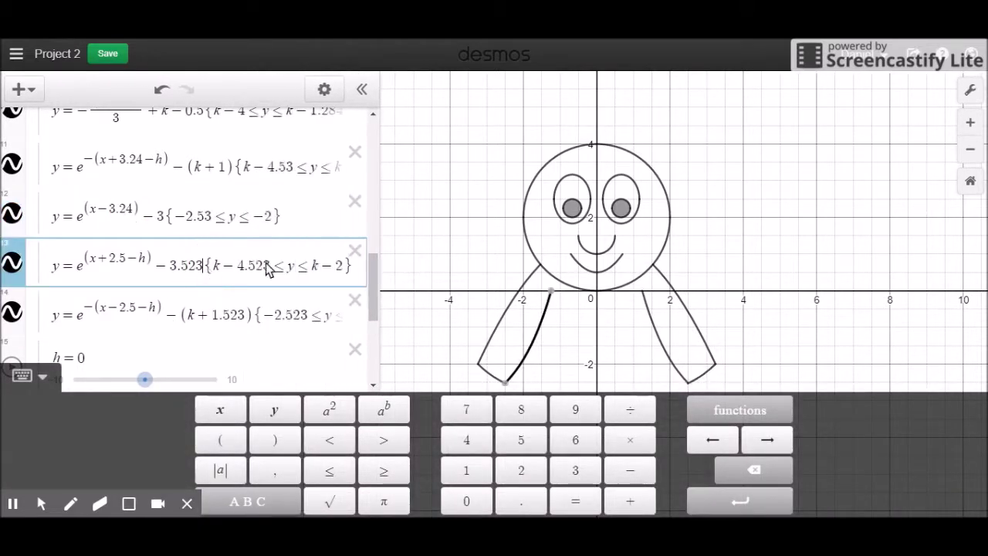
click(175, 265)
text(()
key(Right)
key(Right)
key(Right)
key(Right)
key(Right)
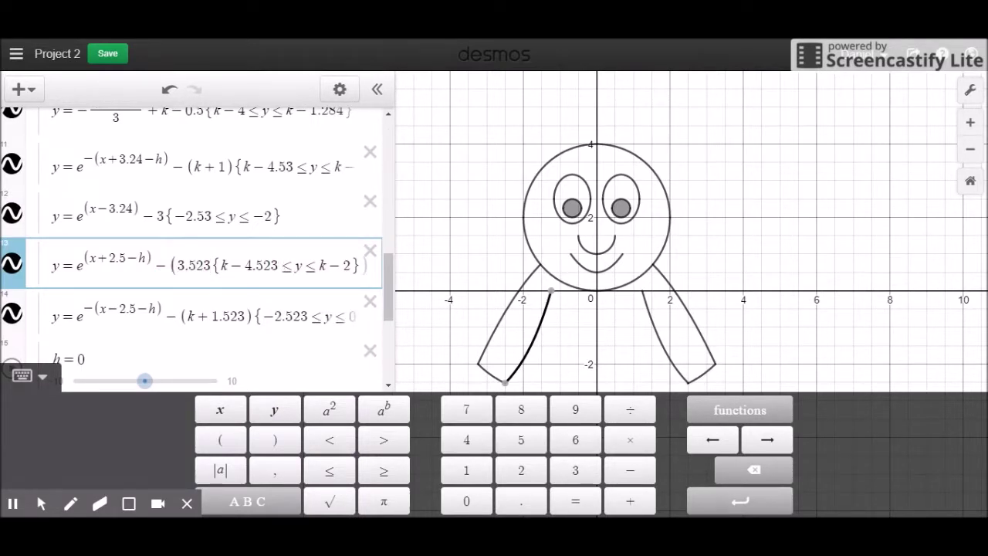
text())
Step: Change the parenthesised constant of the left arm's inner curve to (k + 1.523)
click(180, 268)
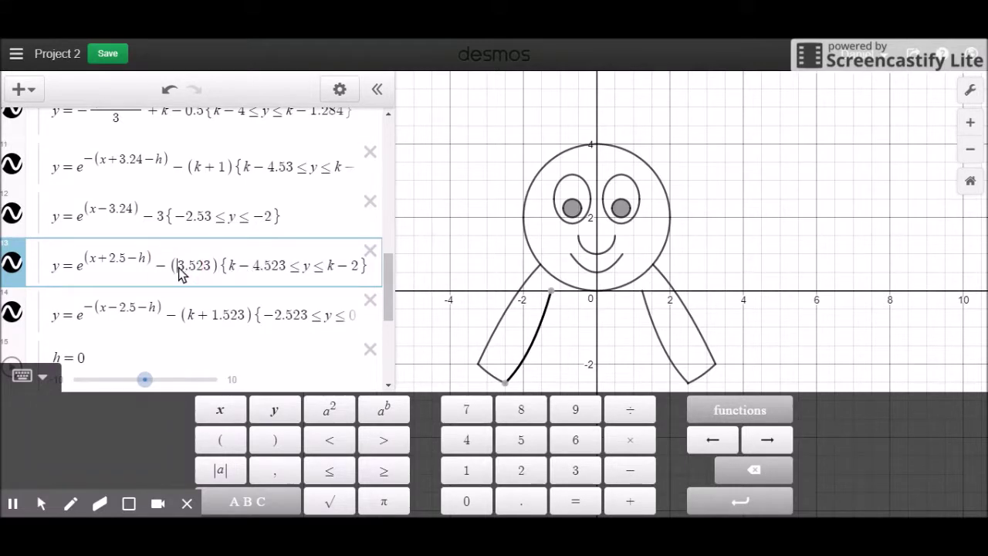
text(k)
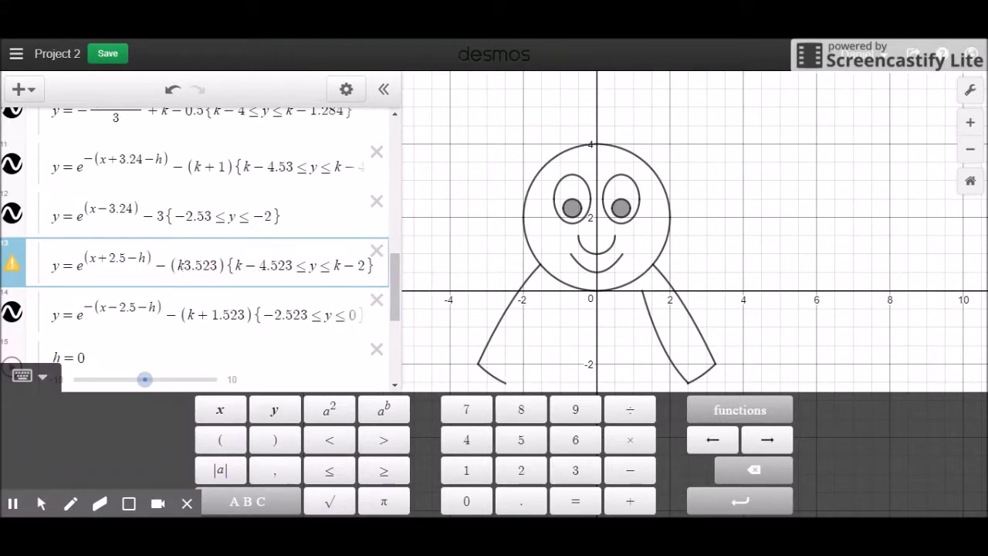
text(+)
key(Delete)
text(1)
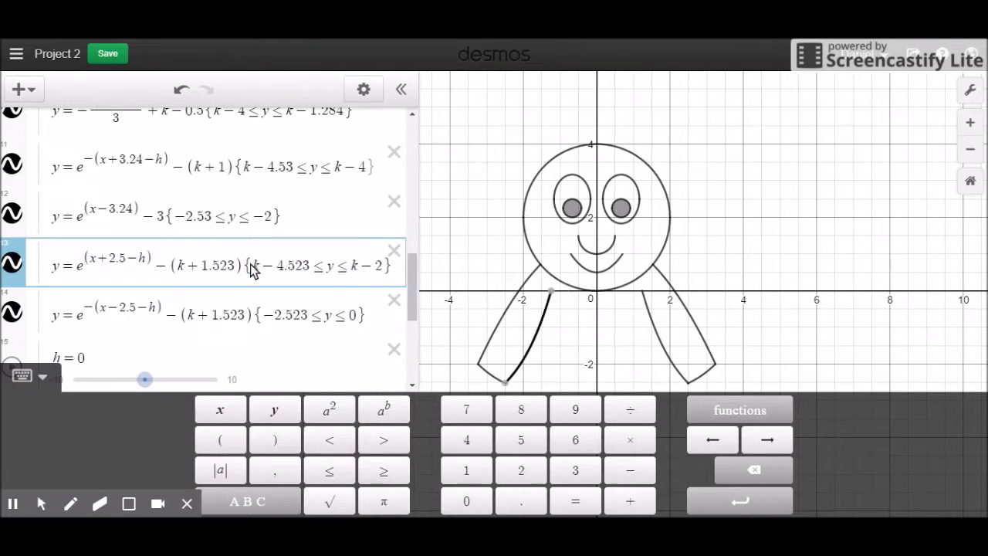
Step: Set the domain restriction of the right arm's inner curve to k − 4.523 ≤ y ≤ k − 2
click(263, 316)
text(k)
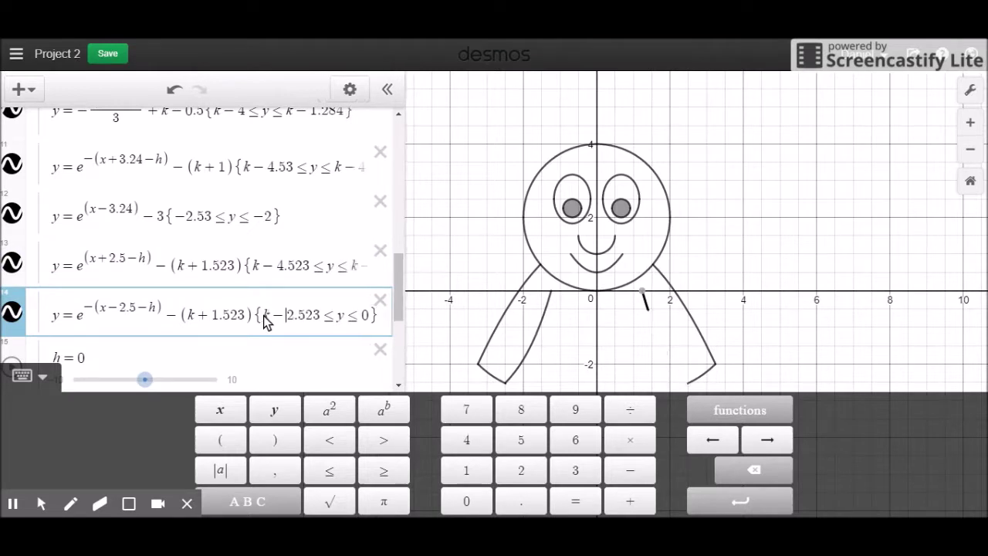
key(BackSpace)
text(4)
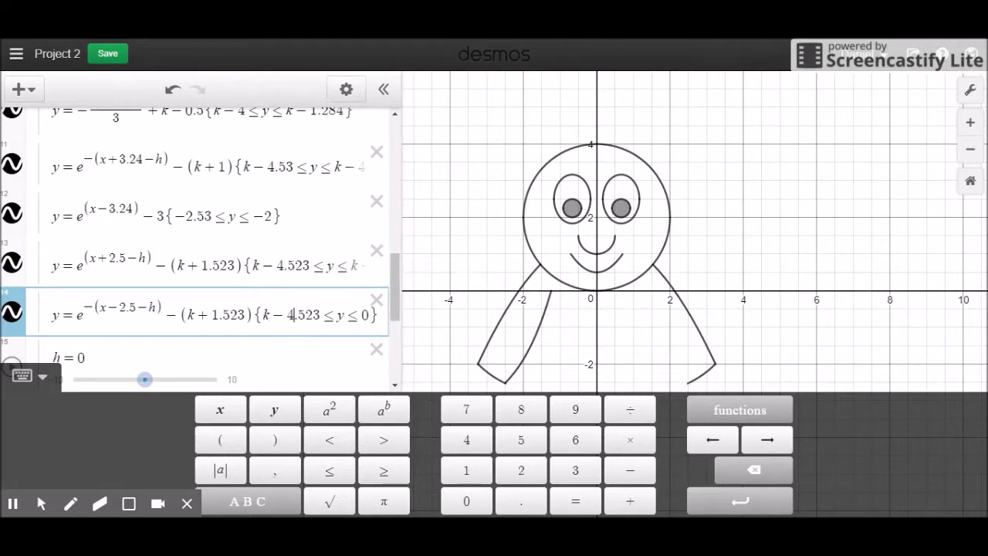
click(371, 316)
key(BackSpace)
text(k-2)
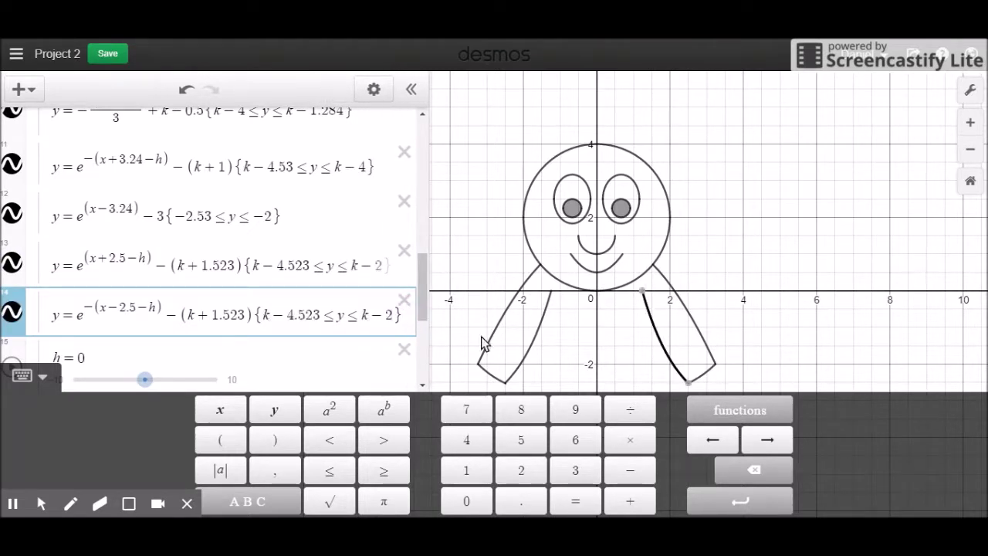
Step: Enclose the constant 3 of the curve closing the right arm's lower end in parentheses
click(704, 373)
click(154, 208)
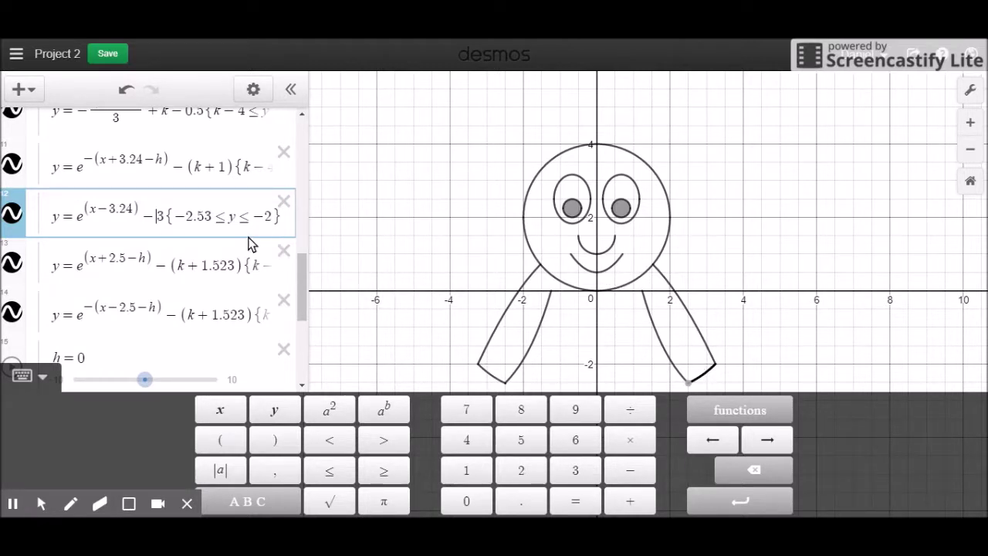
click(167, 213)
key(Left)
text(()
key(Right)
text())
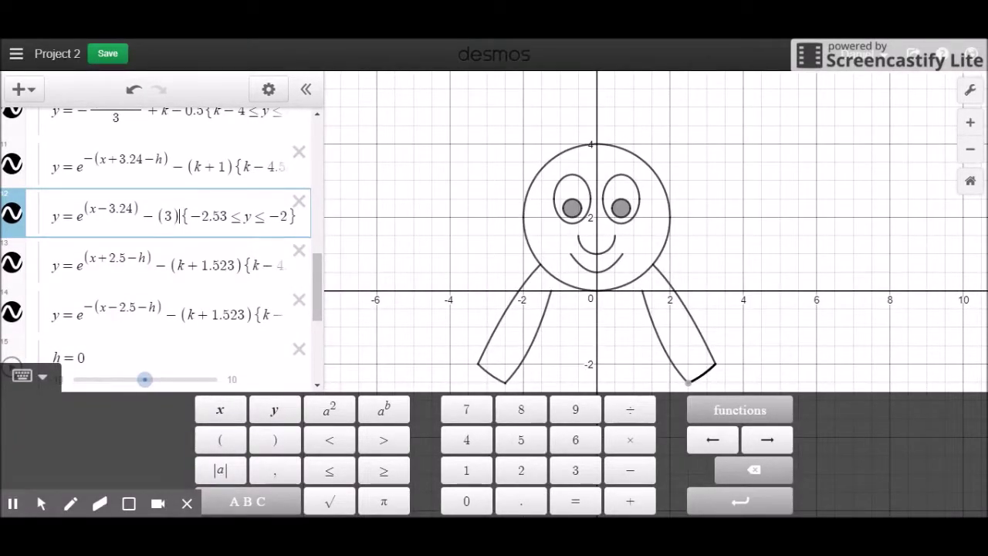
Step: Change the parenthesised constant of the right arm's end curve to (k + 1)
key(Left)
text(k+)
key(Right)
key(BackSpace)
text(1)
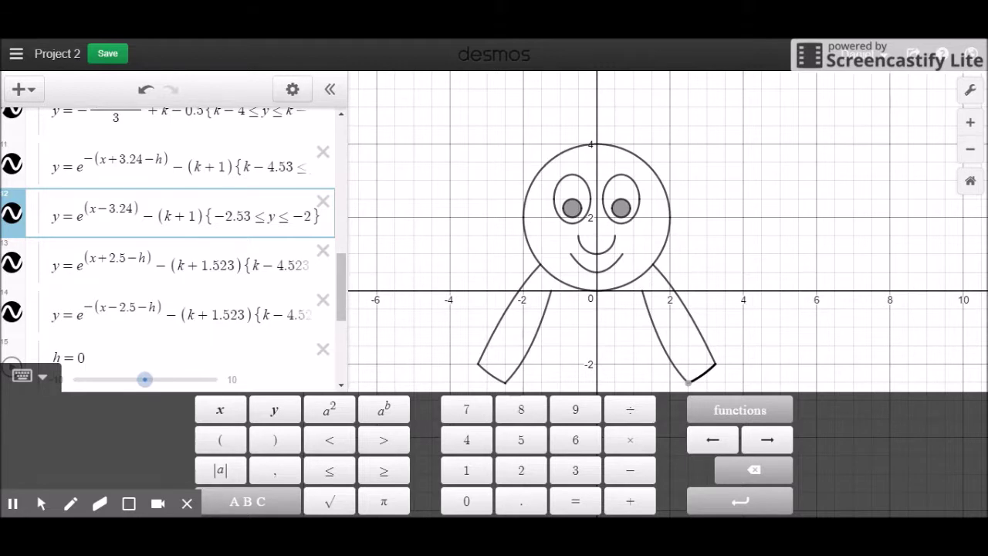
Step: Check the right arm's inner curve equation, test the horizontal movement with h at 2, and undo the h change
click(699, 330)
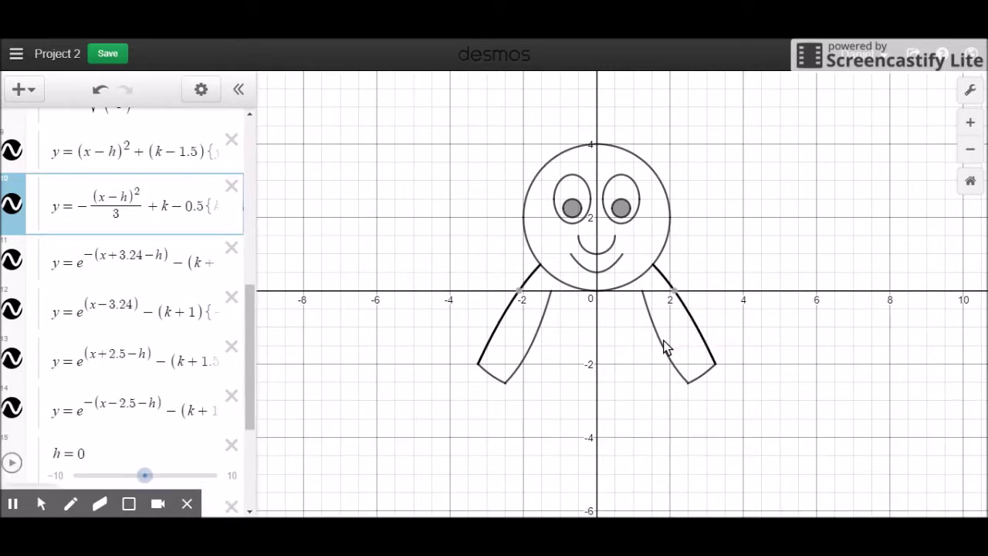
click(664, 341)
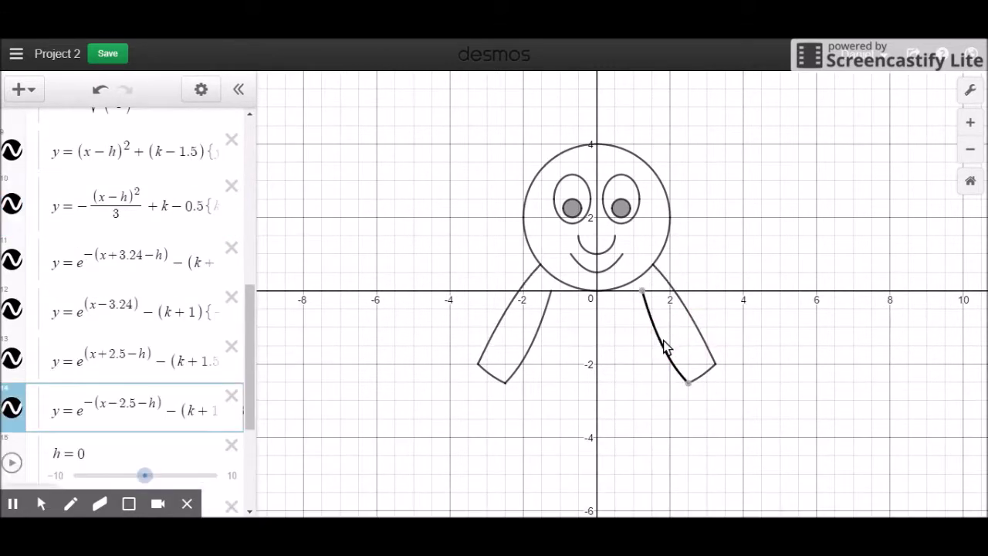
click(144, 409)
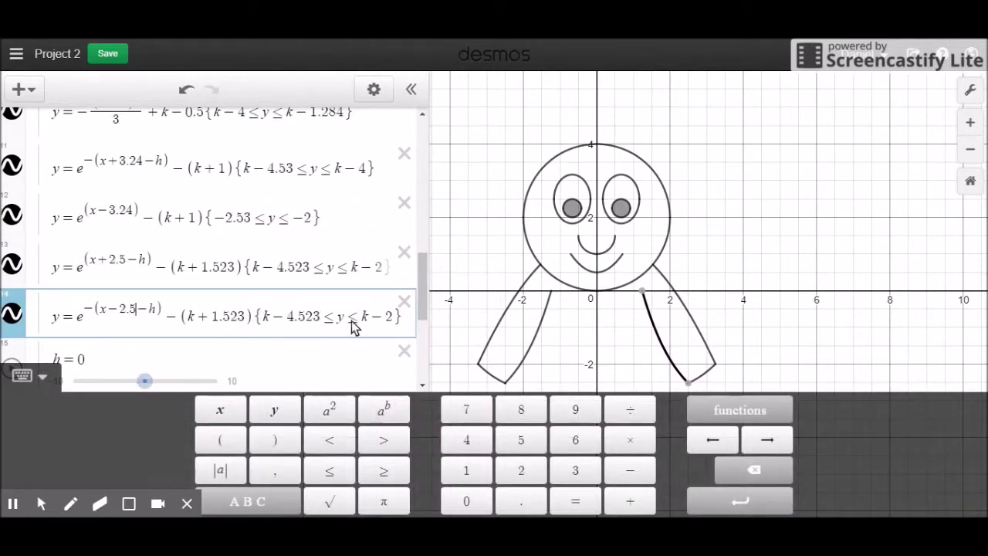
drag(424, 275, 423, 312)
drag(144, 260, 159, 264)
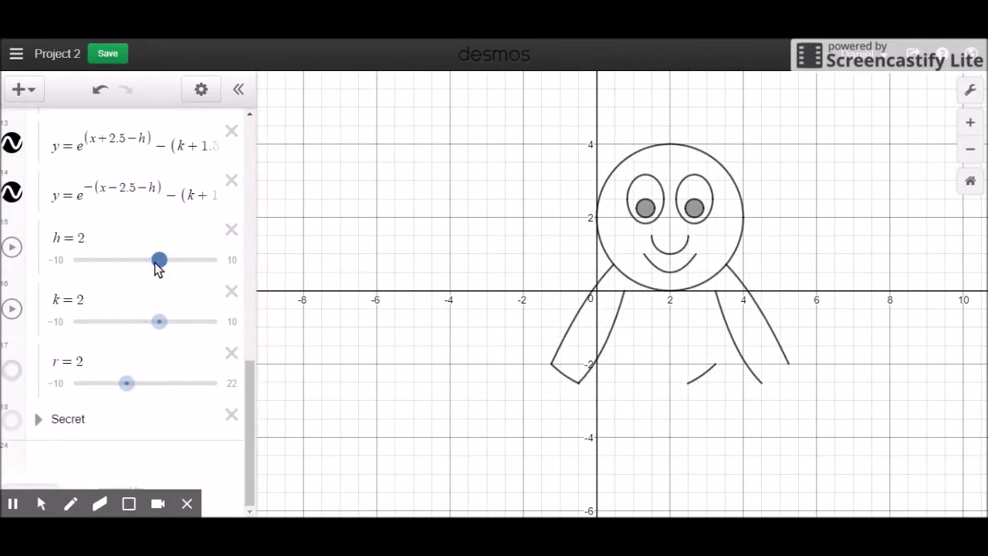
key(ctrl+z)
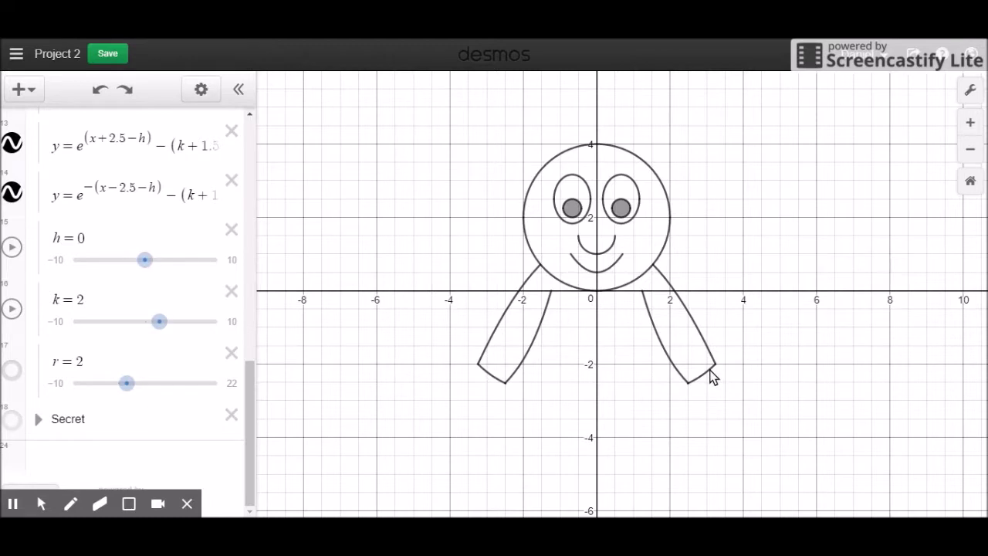
Step: Subtract h in the exponent of the right arm's end curve so it reads (x − 3.24 − h)
click(709, 370)
click(132, 194)
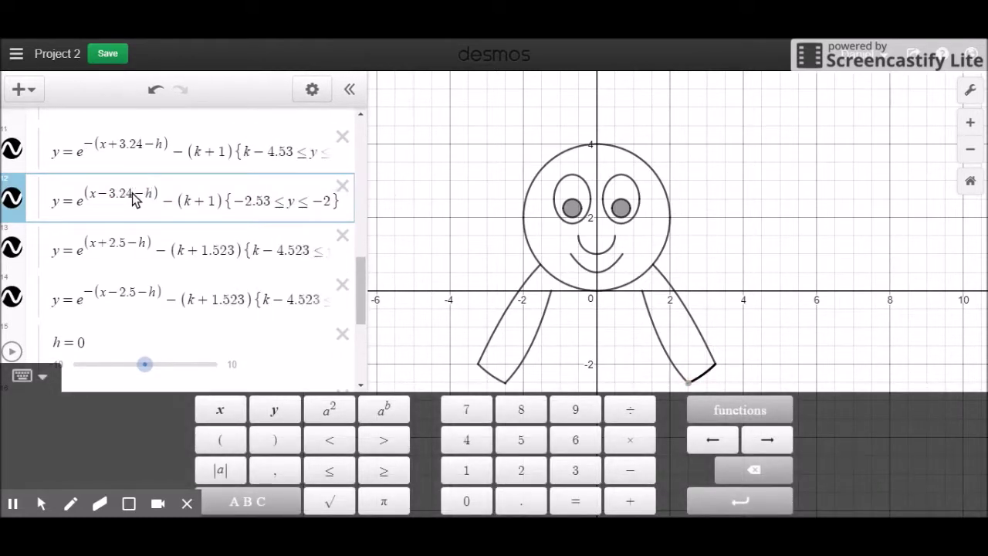
Step: Test how the drawing follows changes of h and k, and examine the equation of the left arm's inner curve
drag(363, 275, 366, 309)
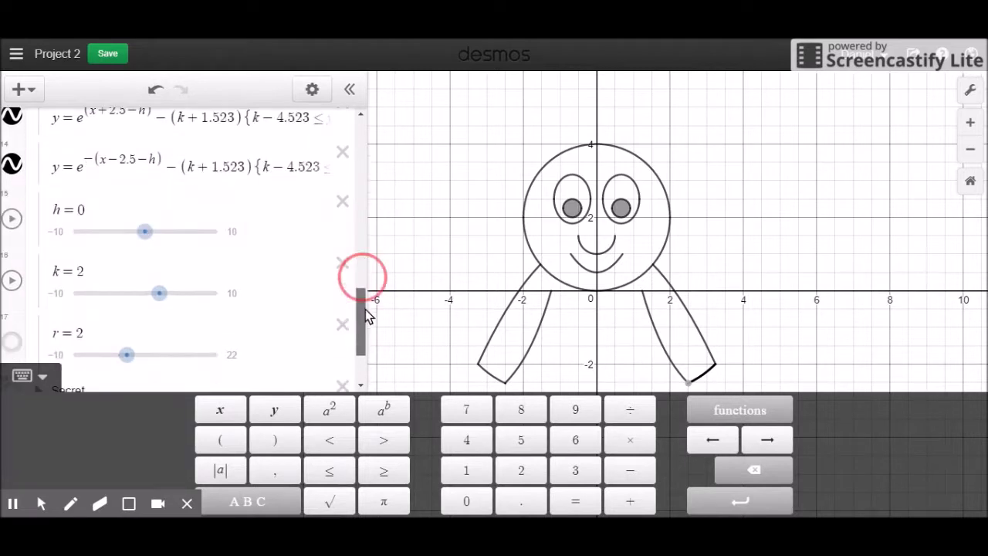
click(153, 233)
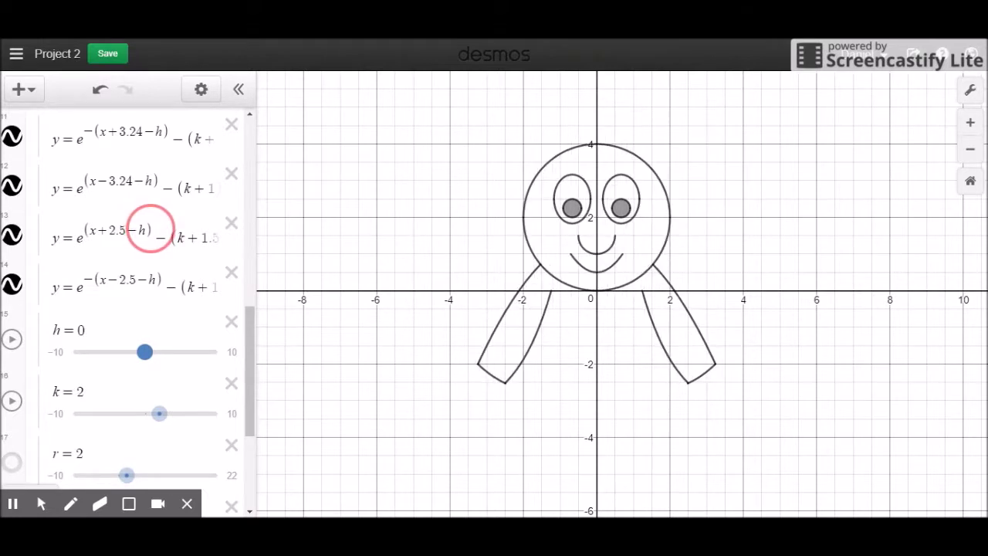
mouse_move(159, 406)
mouse_down()
mouse_move(171, 414)
mouse_move(159, 414)
mouse_up()
click(515, 369)
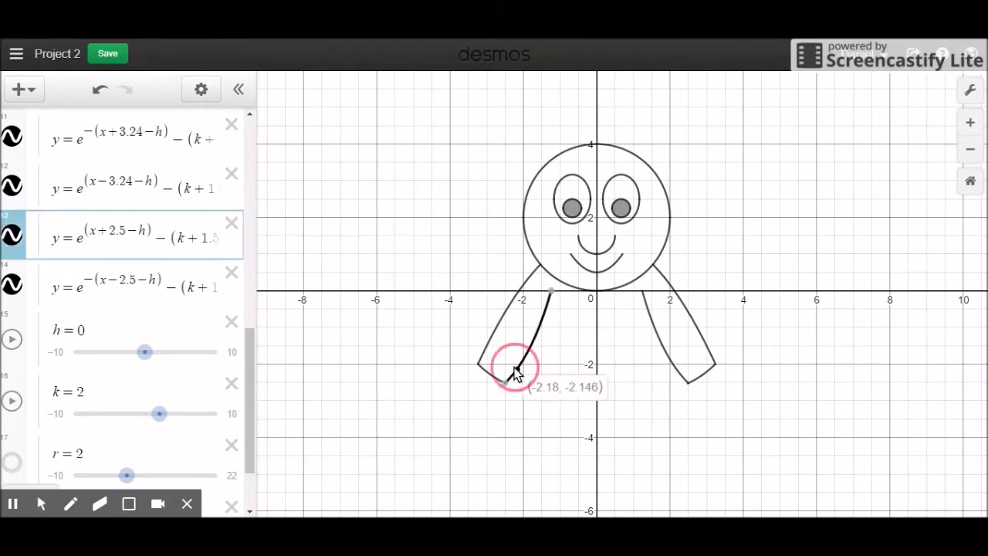
click(164, 242)
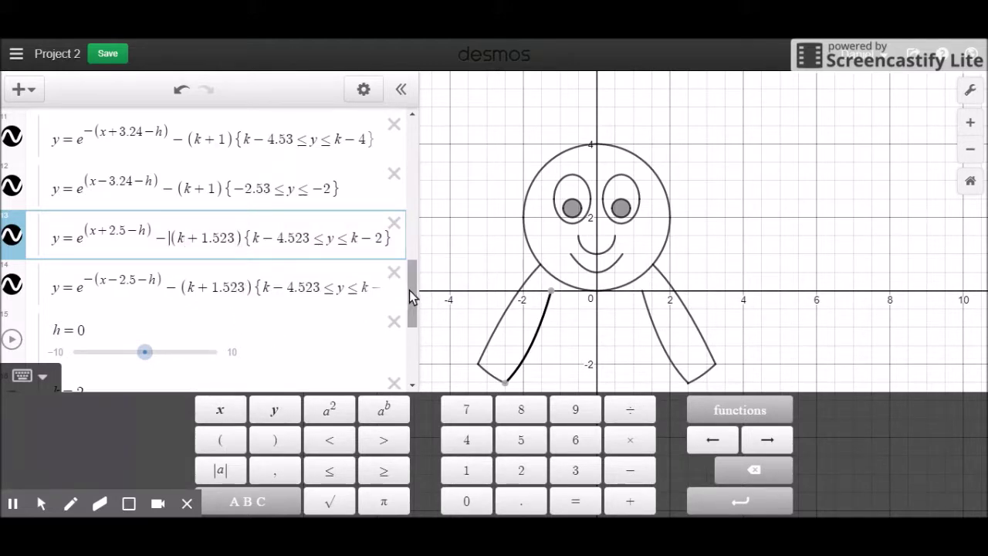
drag(412, 296, 410, 309)
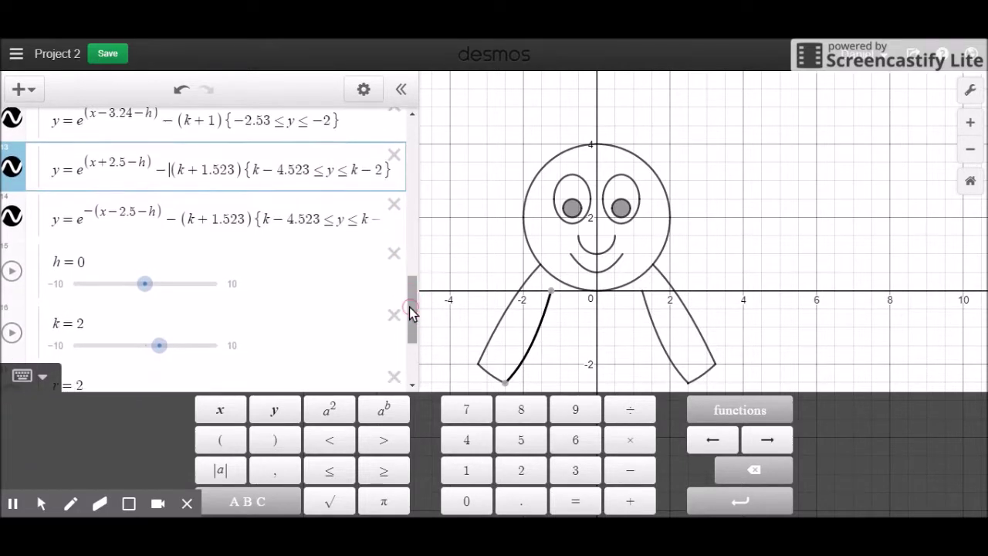
mouse_move(158, 349)
mouse_down()
mouse_move(170, 361)
mouse_move(155, 361)
mouse_up()
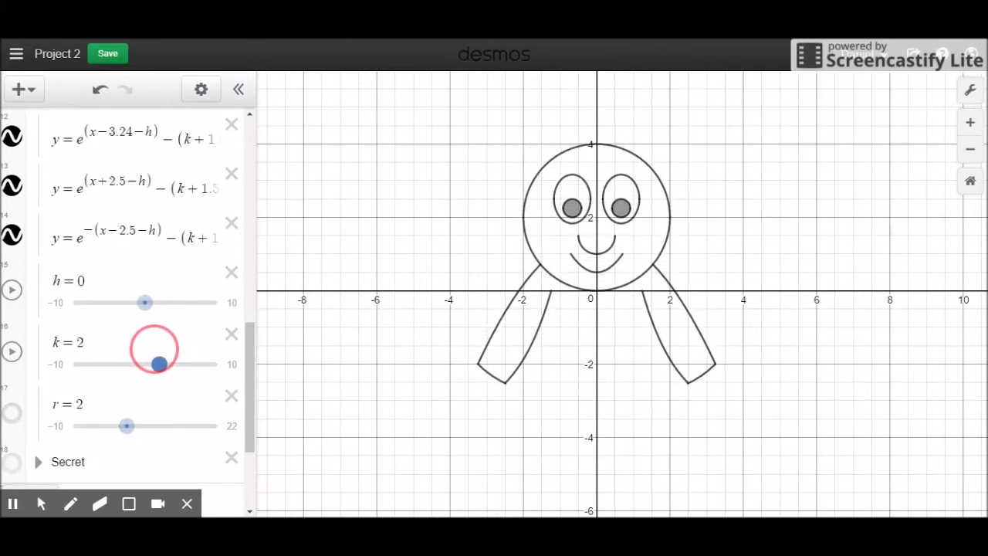
Step: Examine the full equation and y-limits of the left arm's end curve and compare it with the right arm's end curve
click(499, 376)
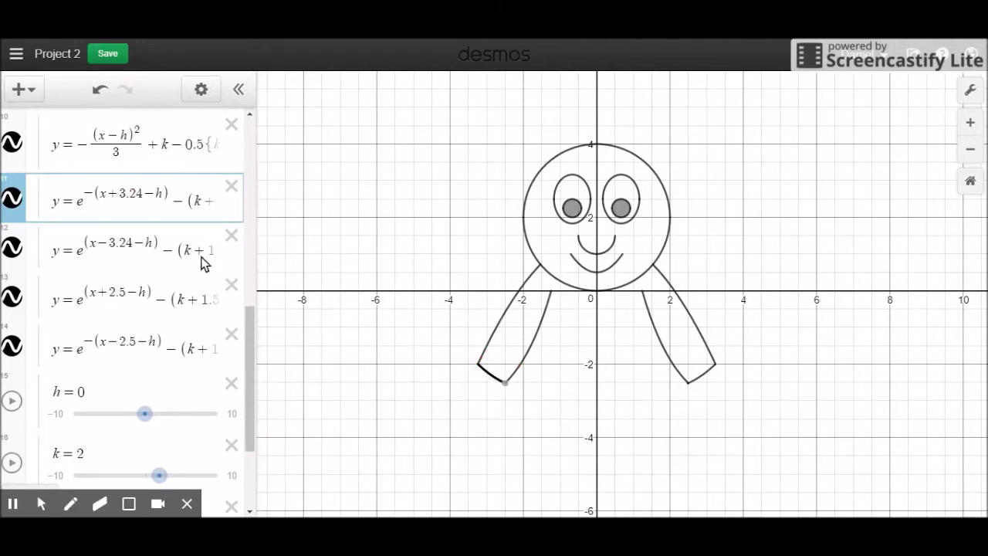
click(136, 195)
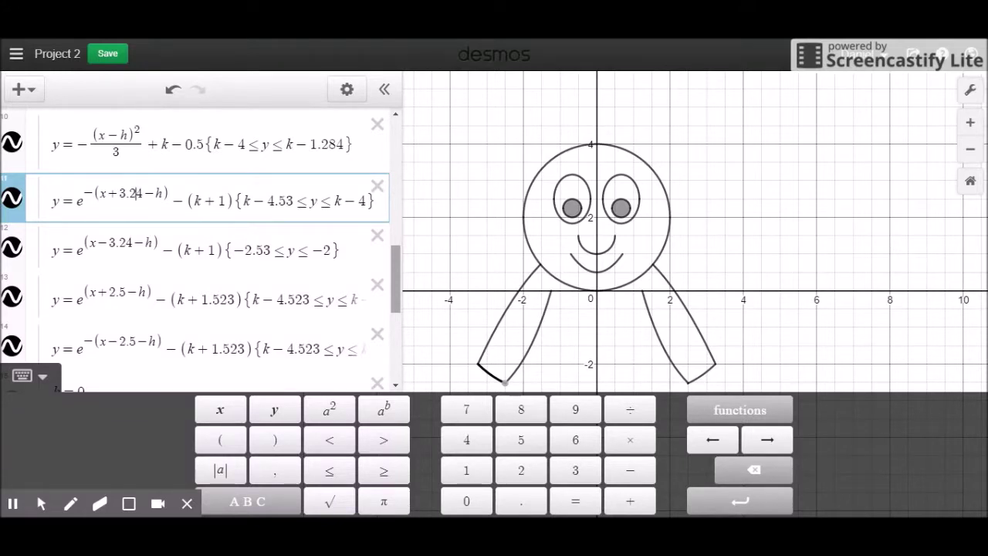
drag(402, 293, 395, 306)
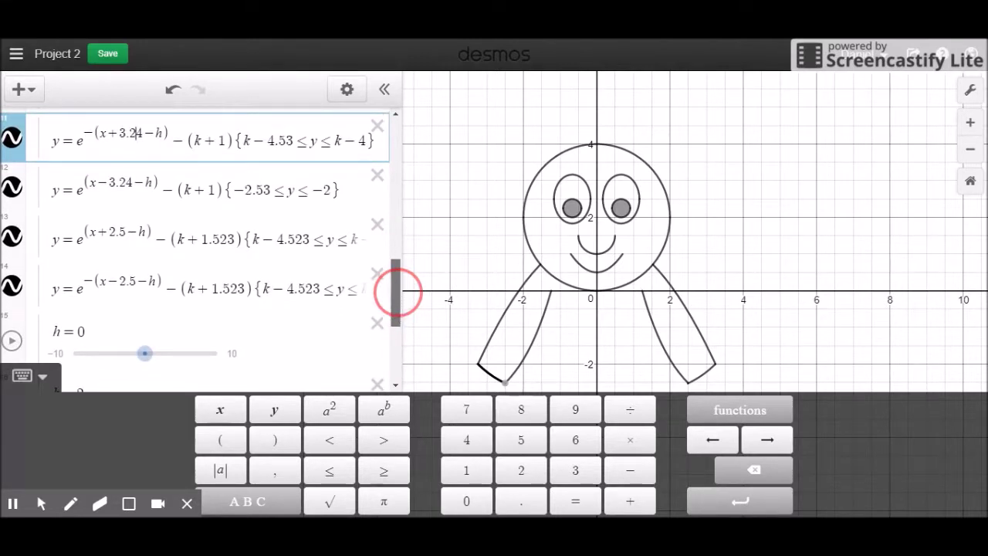
drag(399, 293, 398, 302)
mouse_move(161, 352)
mouse_down()
mouse_move(174, 347)
mouse_move(162, 348)
mouse_up()
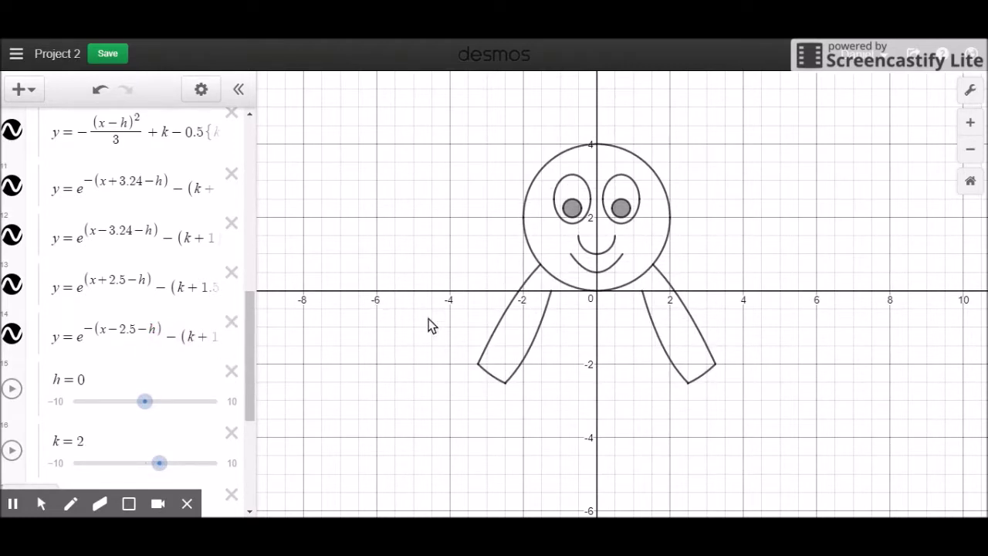
Step: Review the left arm's end curve again, test the horizontal movement with h at −0.4, and undo the h change
click(496, 375)
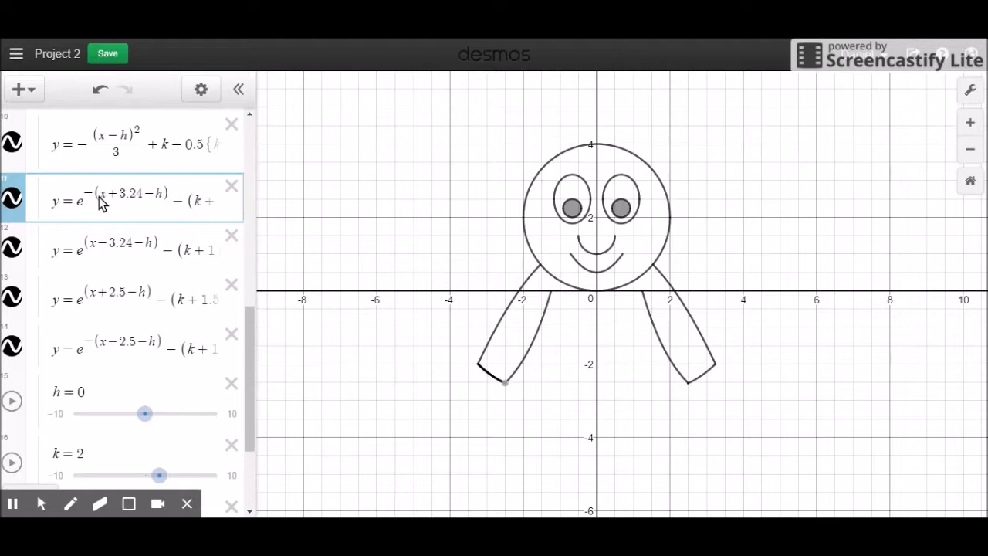
click(99, 201)
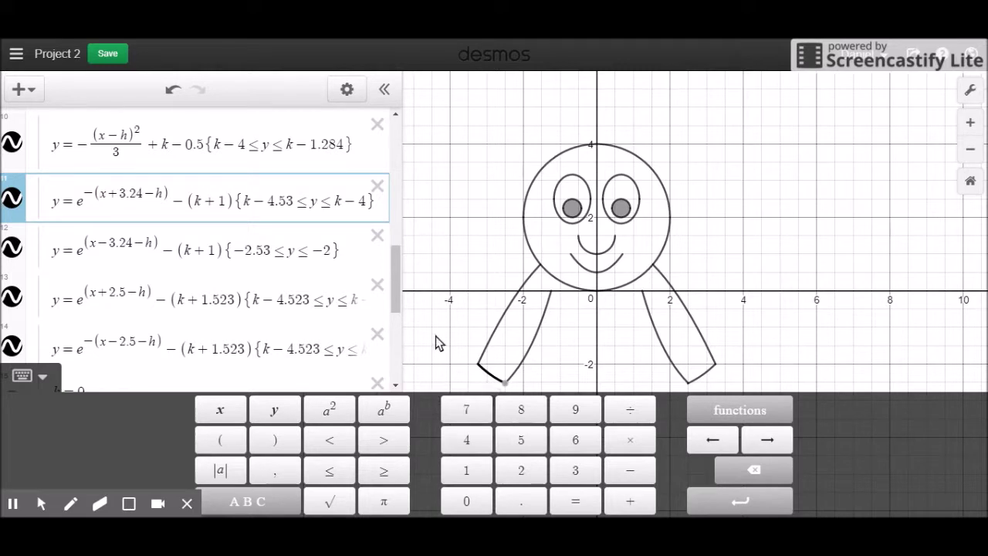
drag(396, 293, 395, 339)
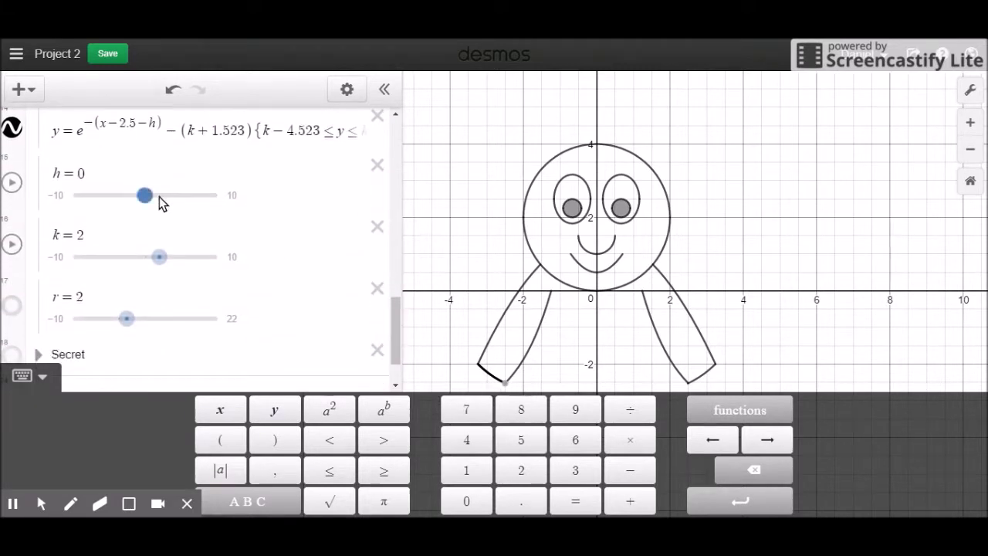
drag(159, 197, 155, 201)
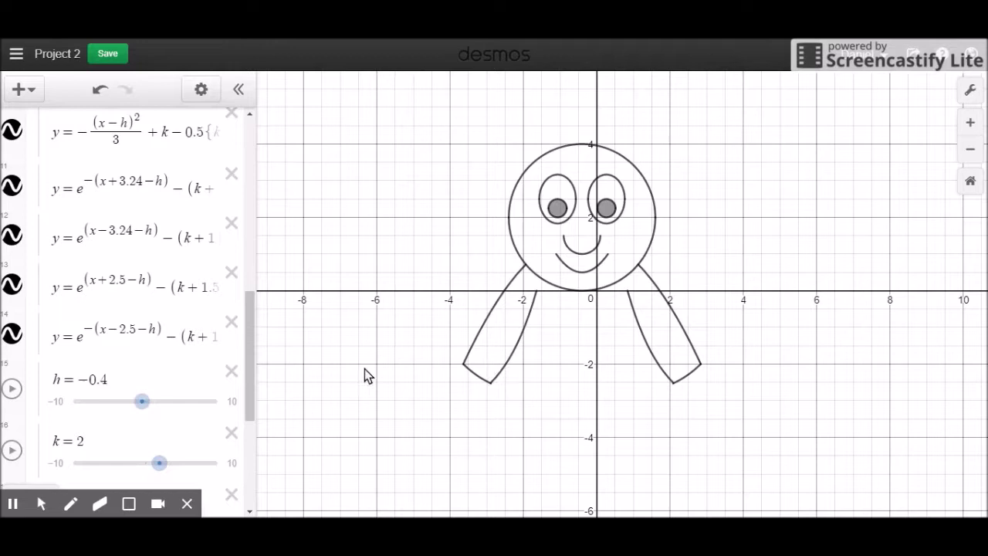
key(ctrl+z)
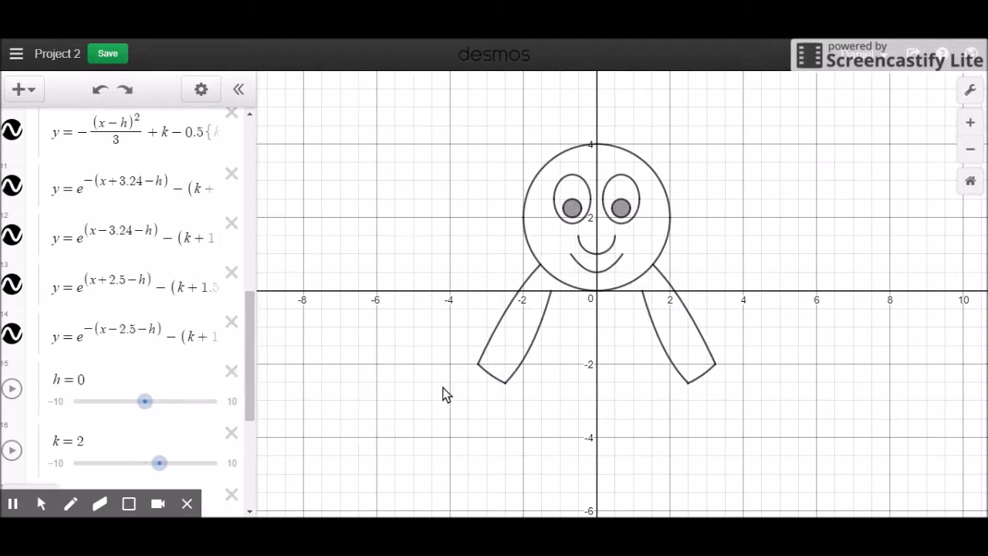
Step: Inspect the exponent of the left arm's end curve, then test the vertical movement with k at 2.8 and return k to 2
click(482, 369)
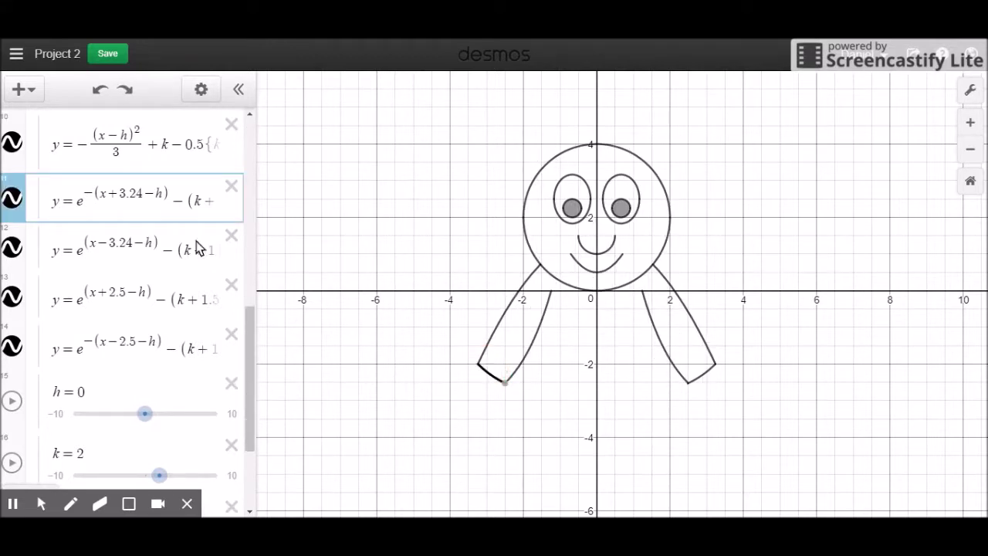
click(161, 205)
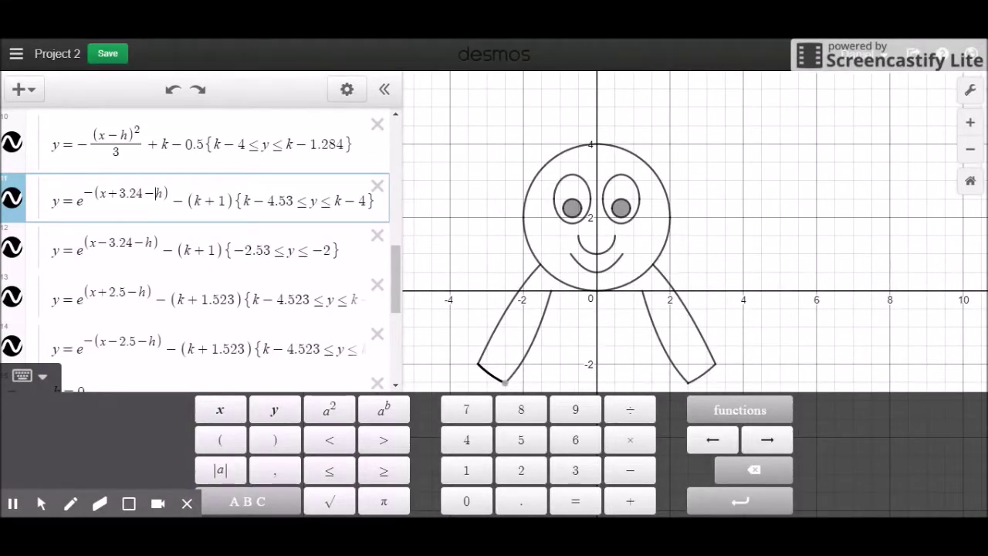
click(484, 368)
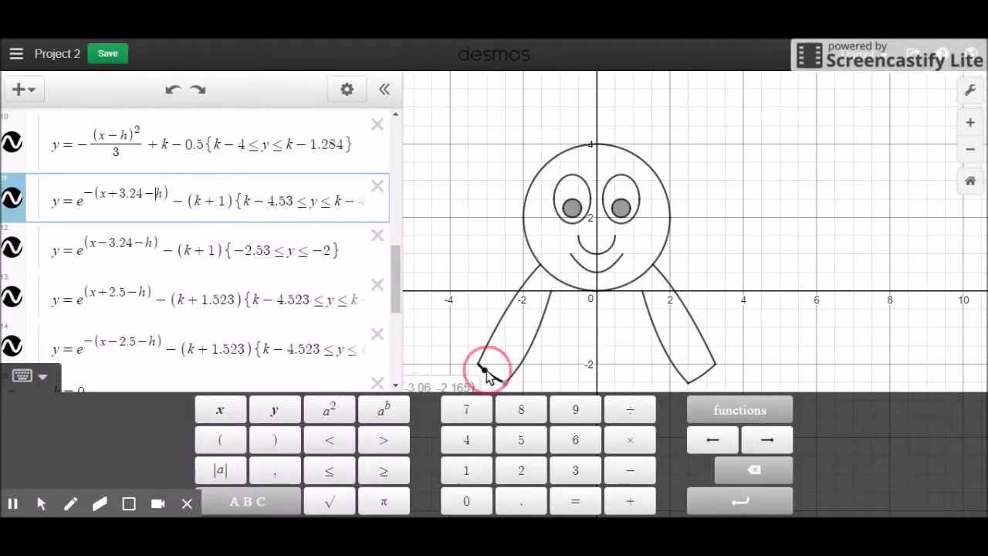
mouse_move(159, 466)
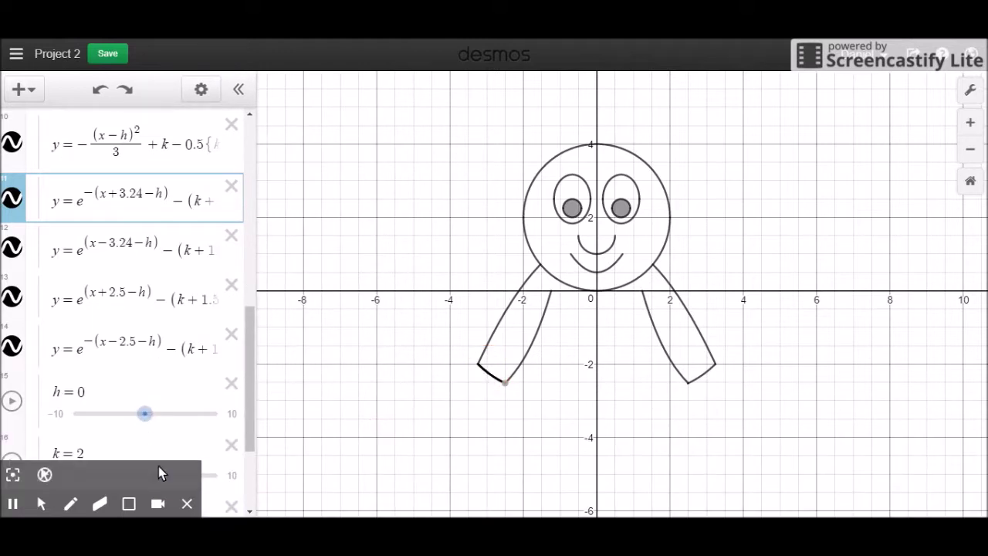
click(250, 390)
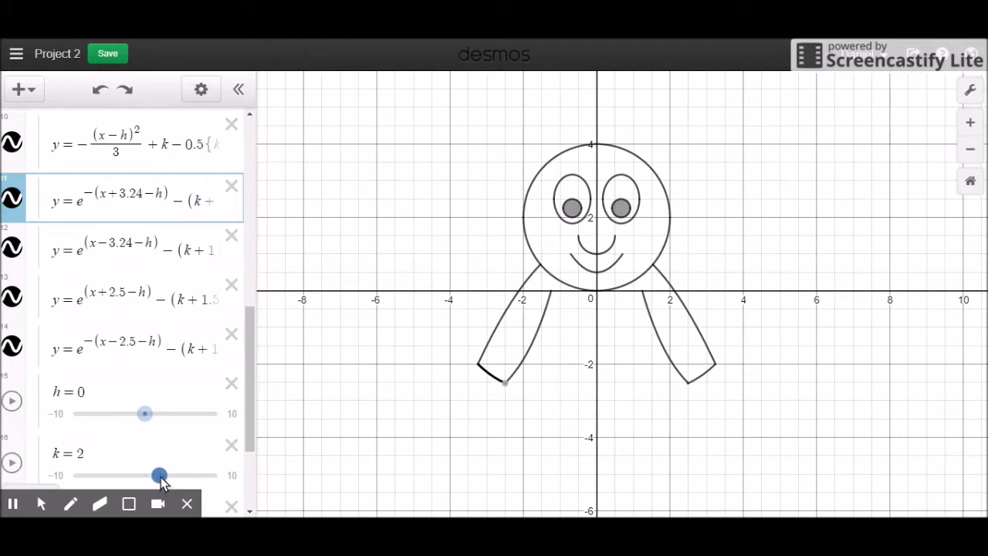
drag(159, 473, 165, 475)
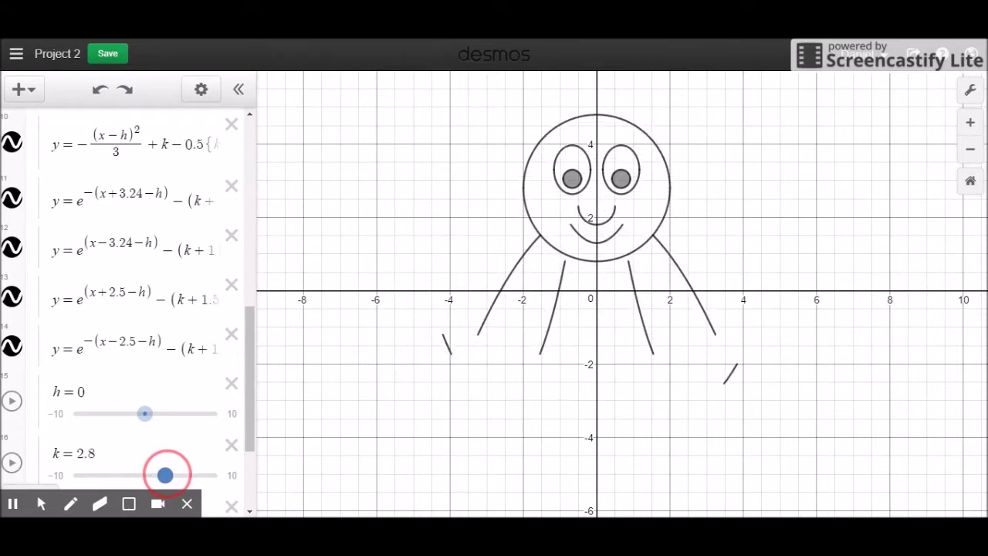
drag(165, 475, 159, 473)
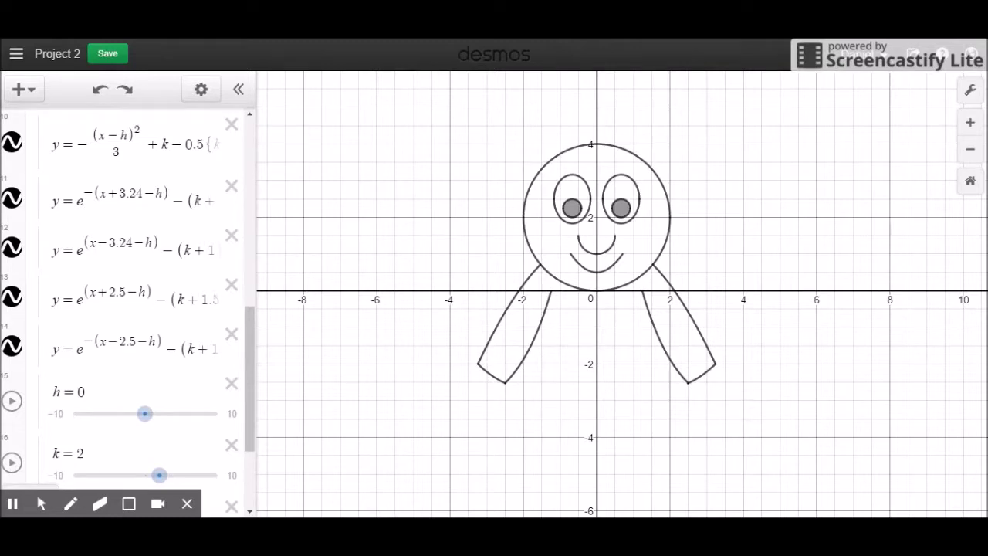
Step: Remove the y-limits from the left arm's end curve and test how the unrestricted curve follows changes of k
click(222, 201)
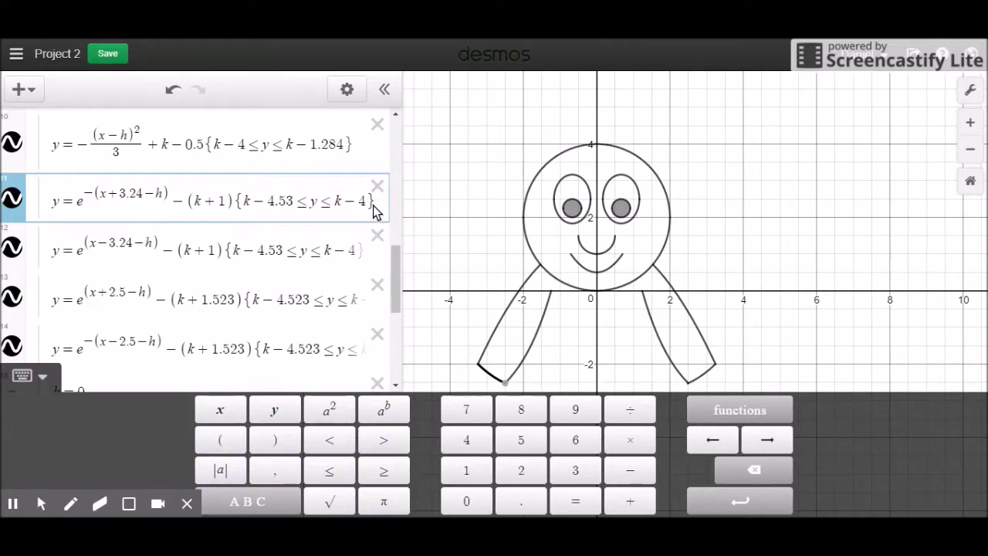
drag(376, 204, 304, 210)
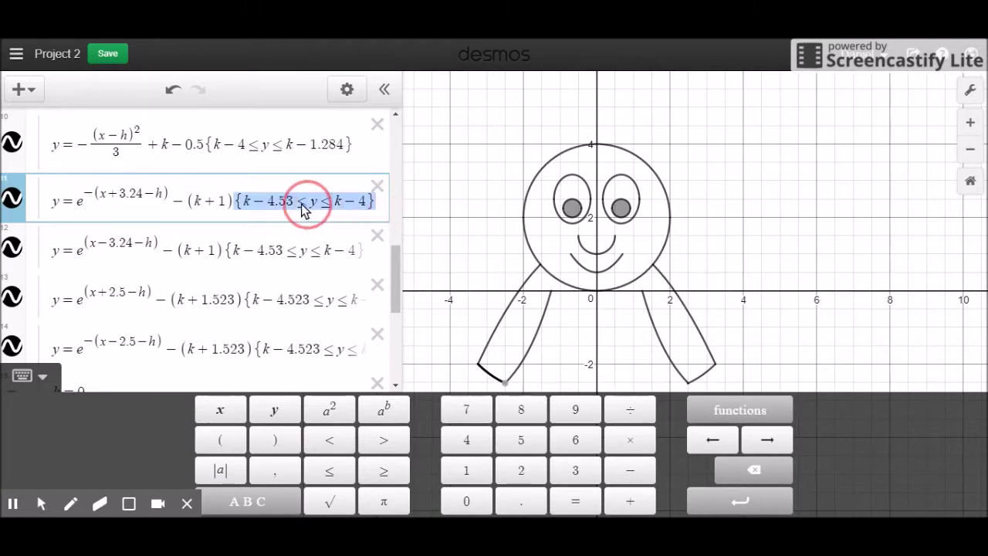
key(BackSpace)
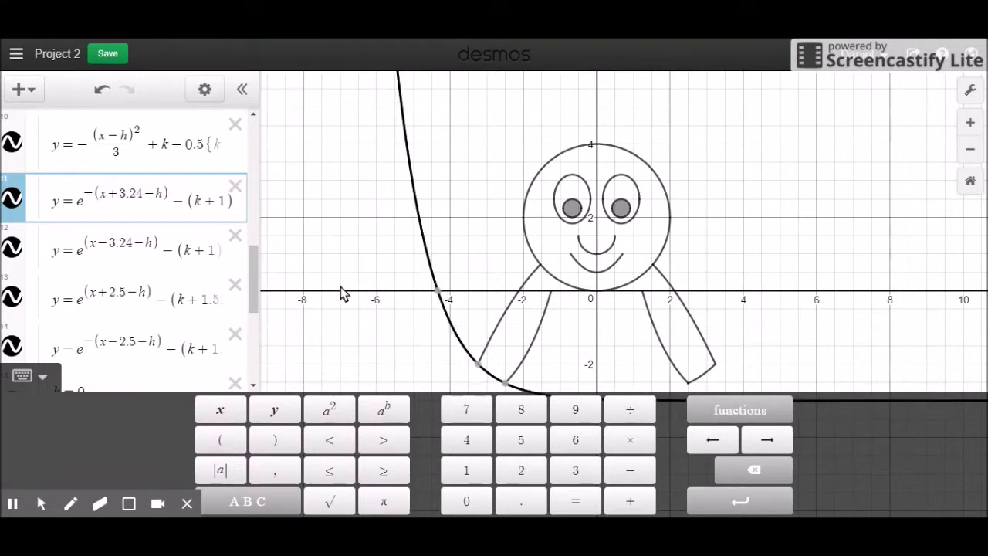
click(249, 266)
drag(249, 266, 256, 320)
drag(165, 261, 174, 260)
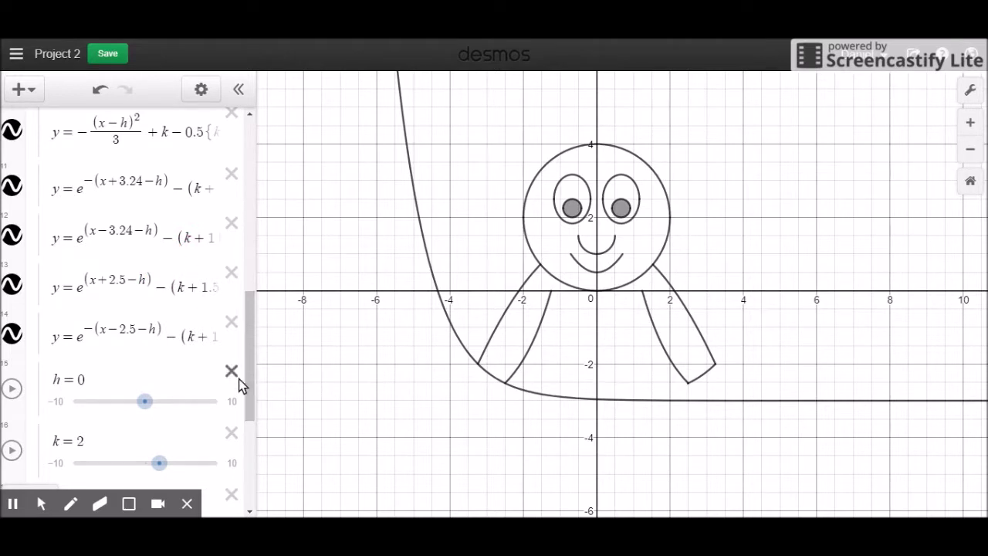
Step: Change the minus sign before the parenthesised k term of the left arm's end curve to plus
drag(249, 379, 255, 309)
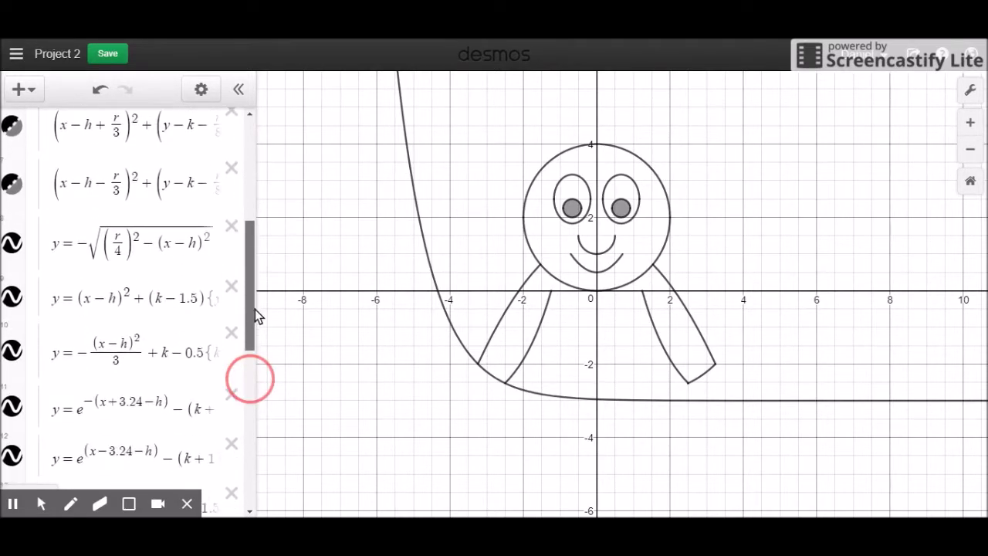
click(469, 354)
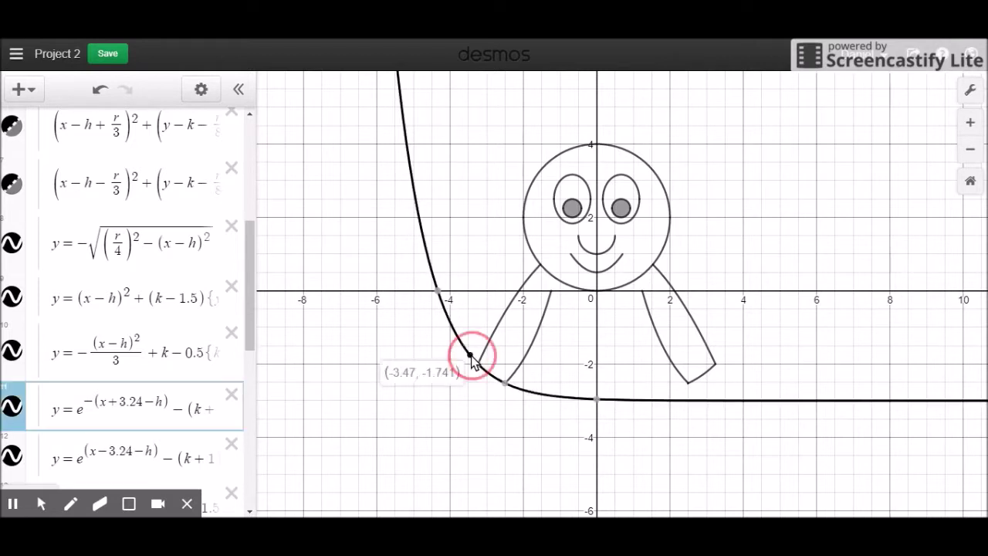
click(165, 403)
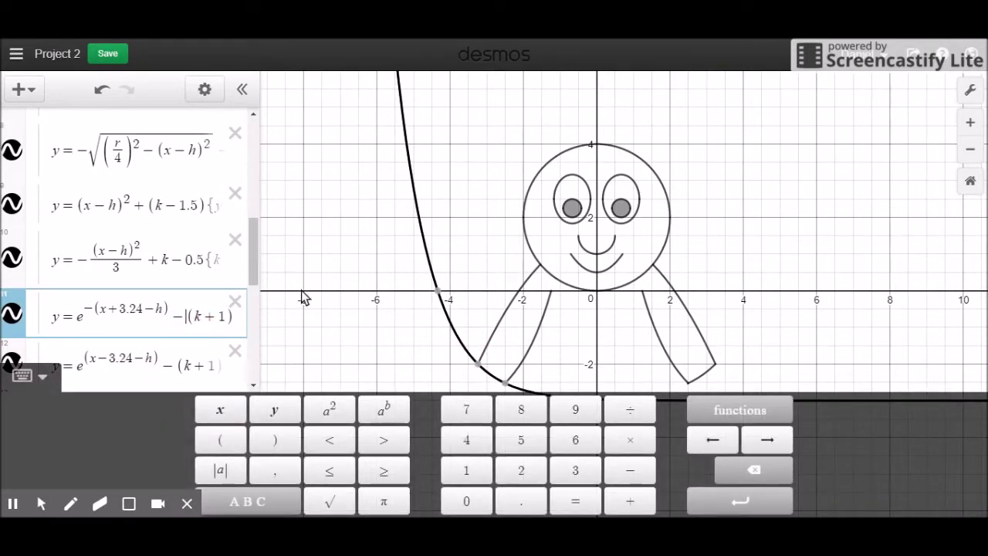
key(Right)
key(Right)
key(Right)
key(BackSpace)
text(+)
click(229, 312)
click(161, 231)
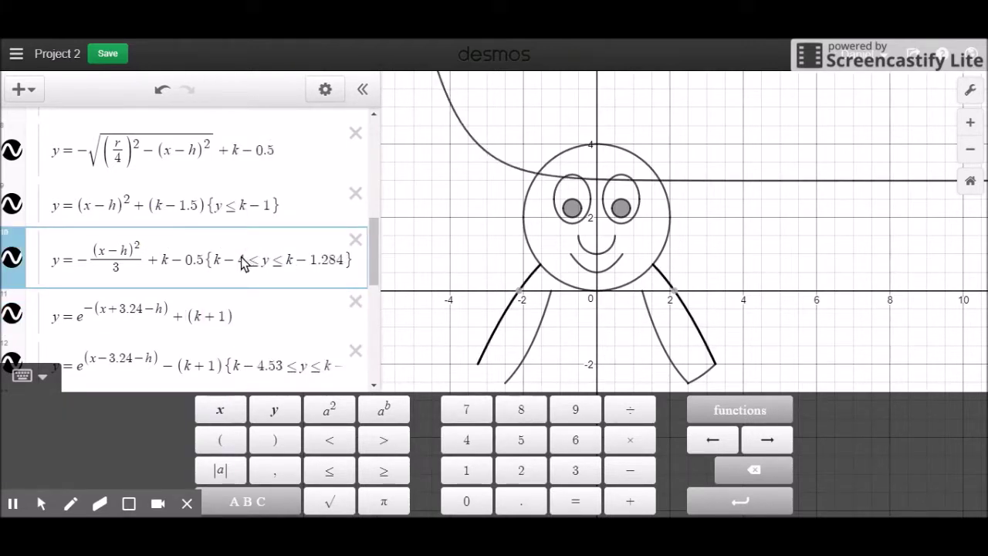
Step: Change the left arm's end curve term to (k − 5) and add back the limits {k − 4.53 ≤ y ≤ k − 4}
click(231, 317)
key(BackSpace)
key(BackSpace)
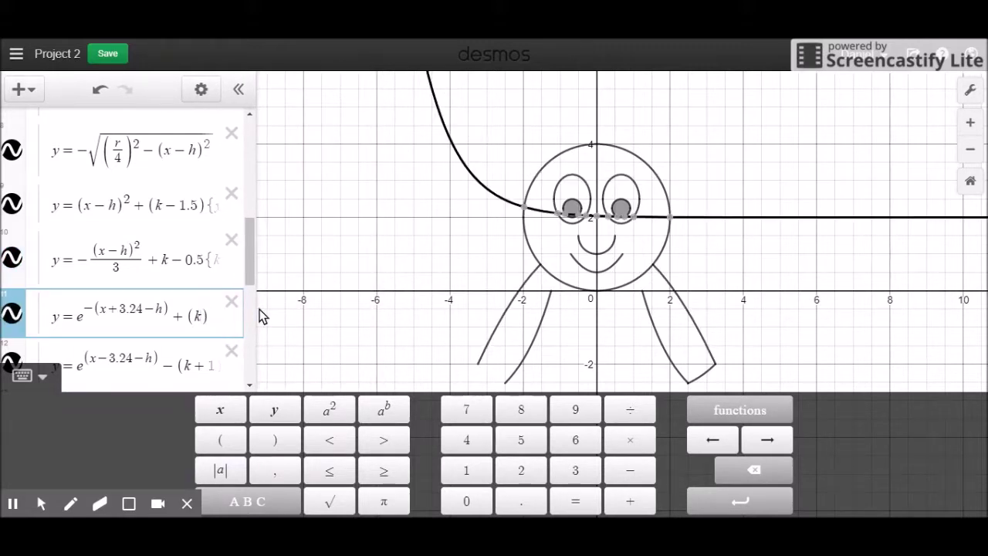
text(-4)
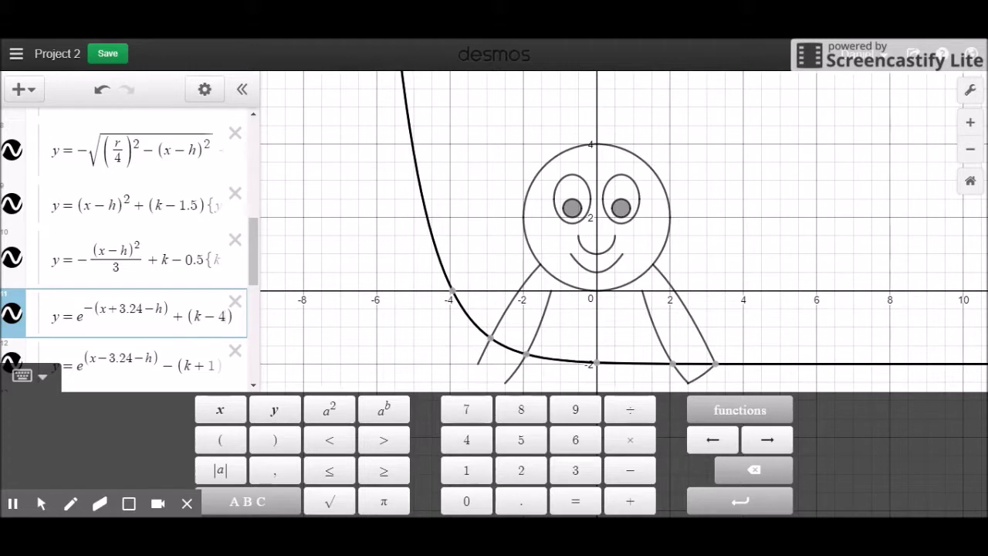
key(BackSpace)
text(5)
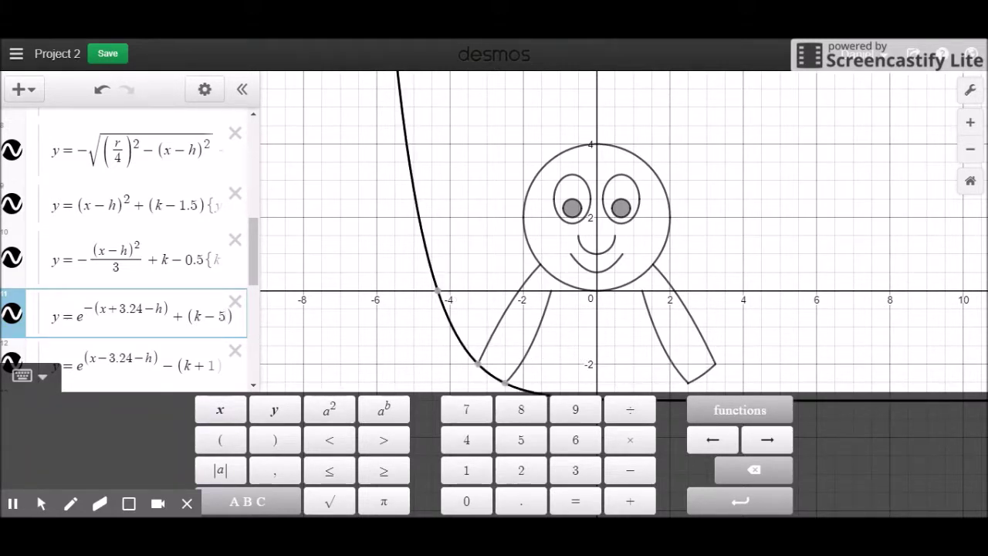
click(200, 315)
text({k−4.53≤y≤k−4})
Step: Change the minus sign before the parenthesised k term of the right arm's end curve to plus
click(221, 361)
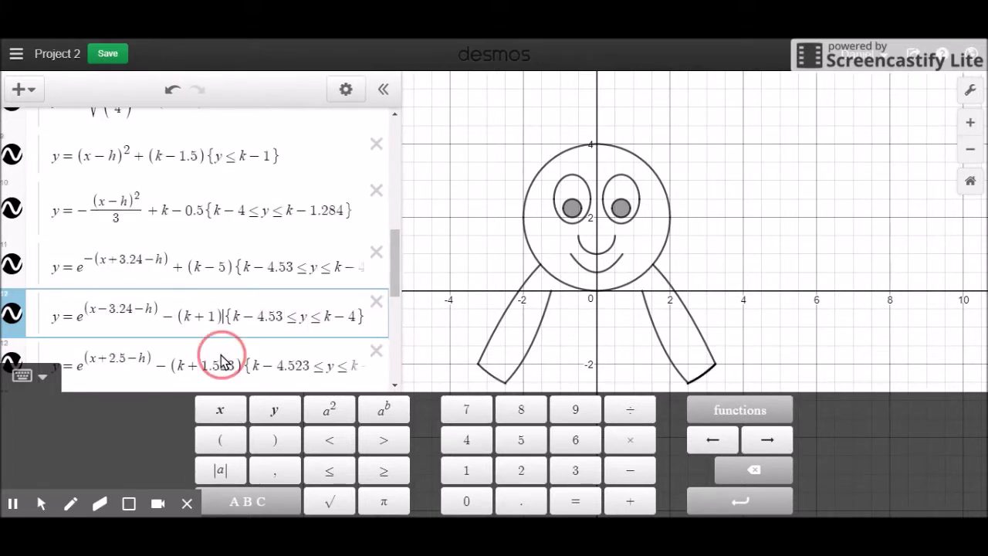
click(238, 368)
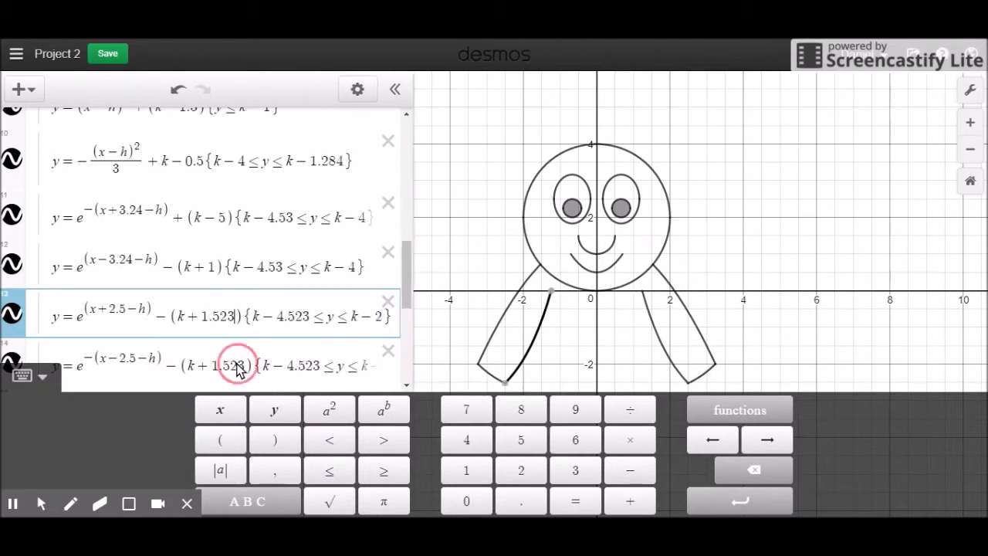
drag(236, 320, 210, 319)
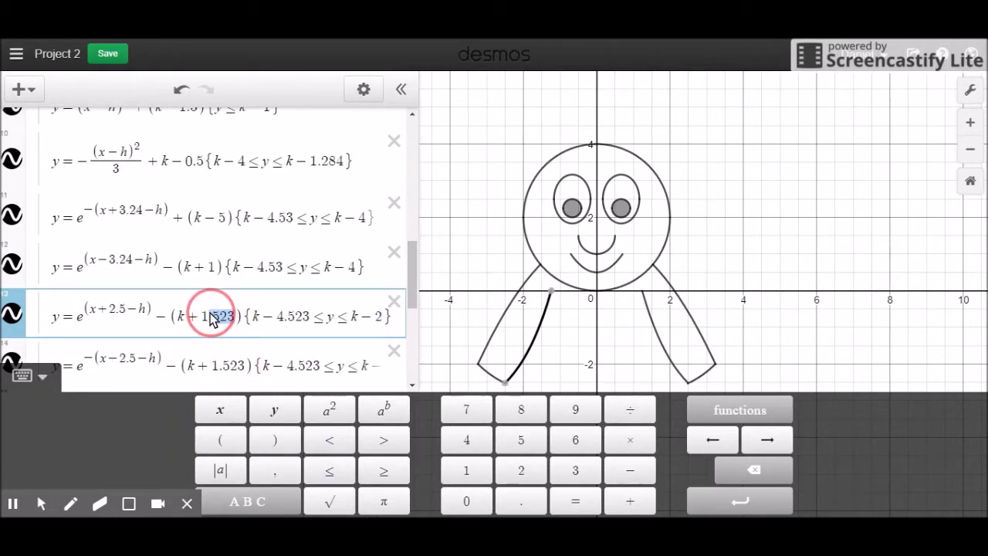
click(177, 266)
key(BackSpace)
text(+)
Step: Replace the constant in the parenthesised term of the right arm's end curve so it reads (k − 5)
key(Right)
key(Right)
key(Delete)
key(Delete)
text(- 5)
click(305, 267)
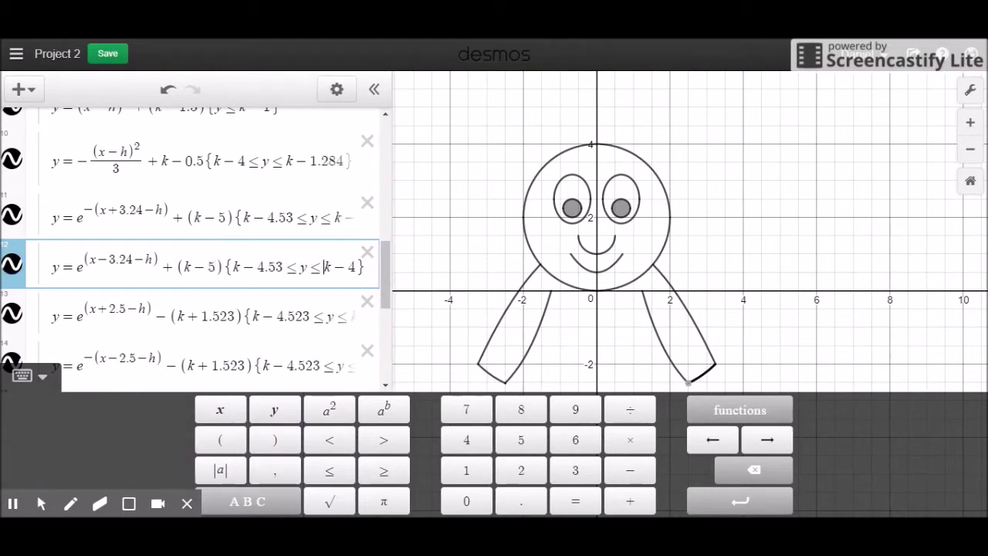
click(330, 267)
click(256, 267)
click(264, 267)
Step: Change the minus sign before the parenthesised k term of the left arm's inner curve to plus
click(537, 345)
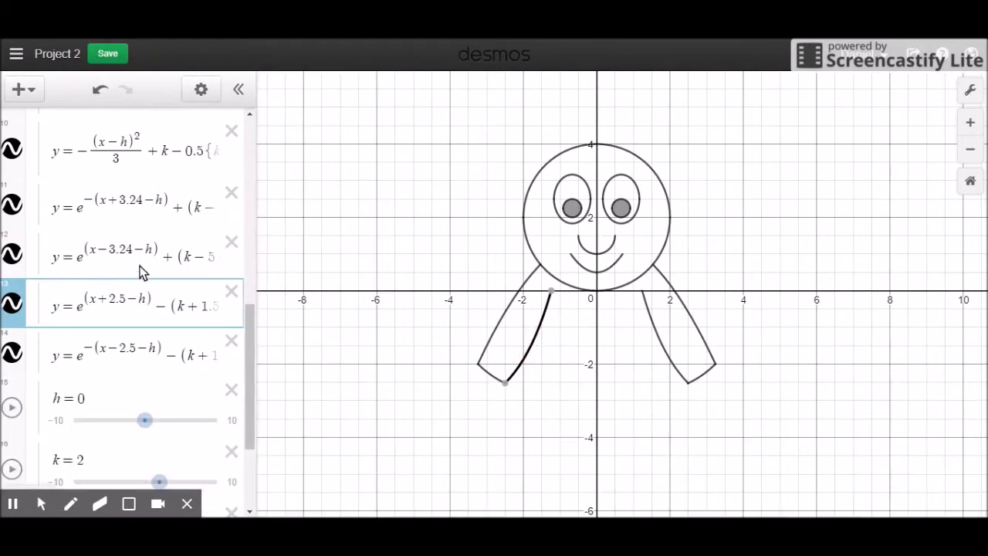
click(168, 306)
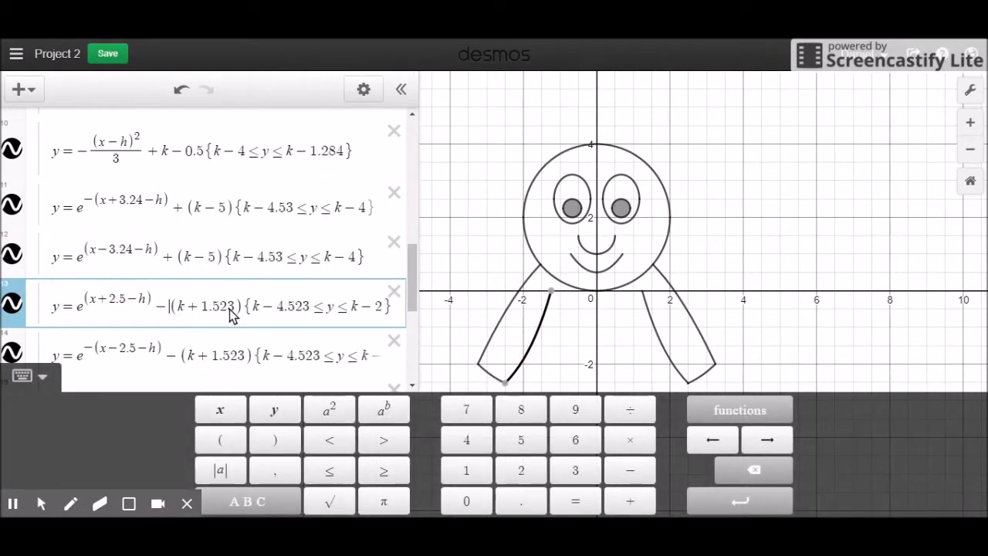
key(BackSpace)
text(+)
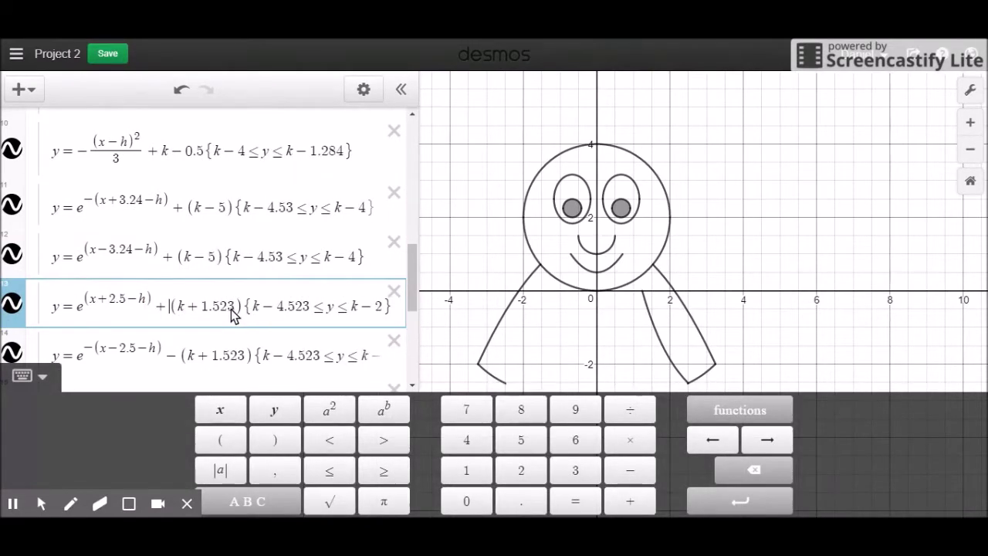
Step: Change the parenthesised term of the left arm's inner curve to (k − 4.523)
click(235, 309)
click(196, 307)
key(BackSpace)
text(-)
key(BackSpace)
text(4)
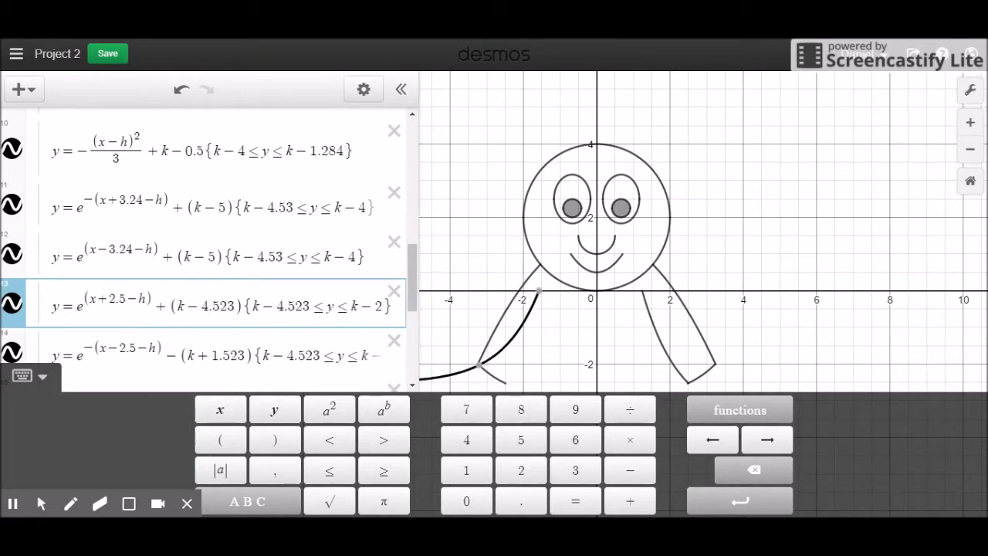
Step: Correct the constant in the parenthesised term of the left arm's inner curve so it reads (k − 5.523)
key(BackSpace)
text(5)
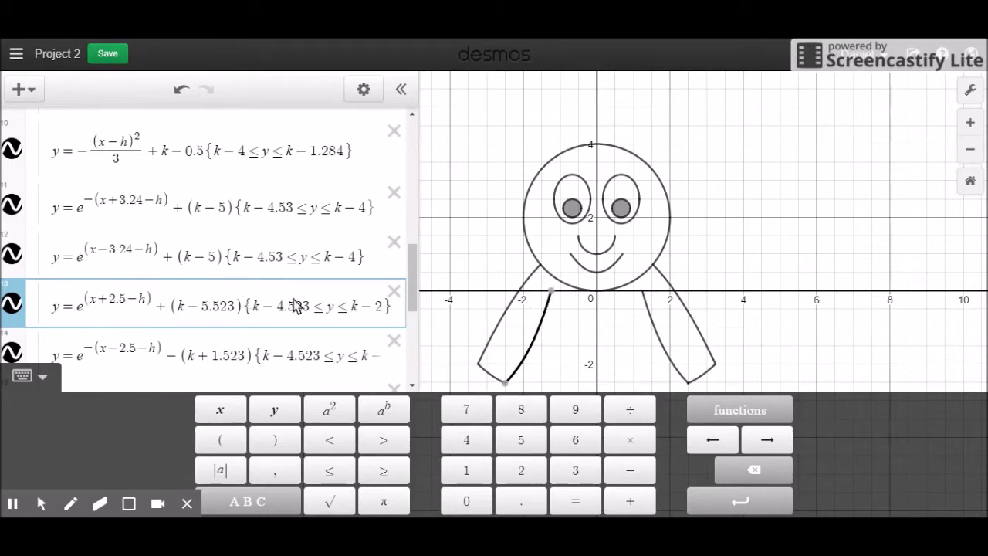
Step: Change the parenthesised term of the right arm's inner curve to (k − 5.523)
click(656, 339)
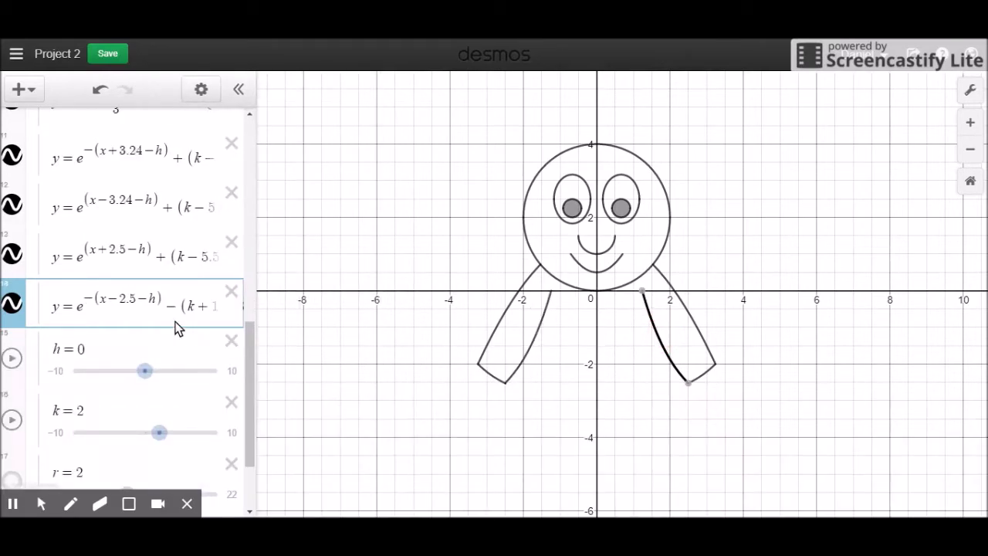
click(155, 298)
click(217, 307)
key(BackSpace)
key(BackSpace)
text(-5)
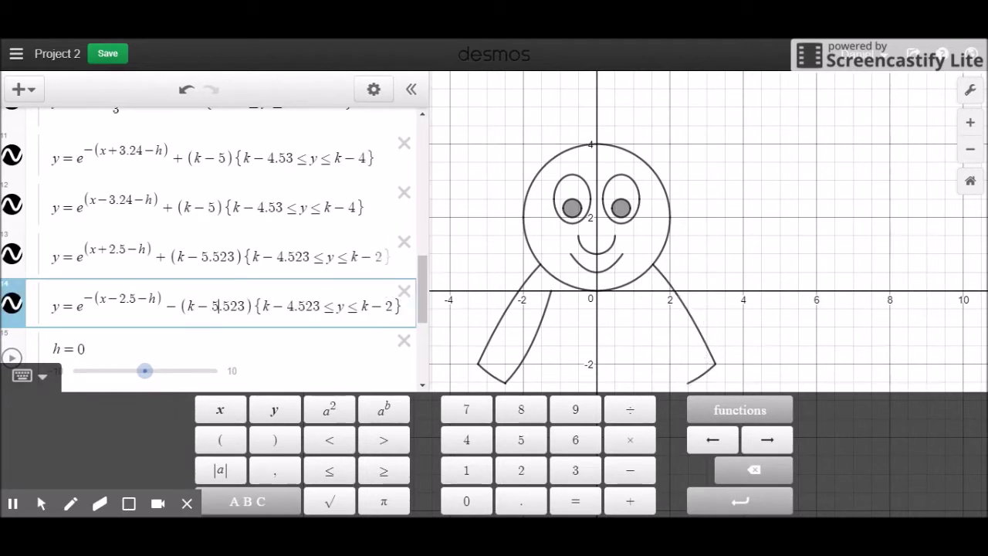
Step: Change the minus sign before the parenthesised k term of the right arm's inner curve to plus and save the graph
key(Left)
key(Left)
key(Left)
key(Left)
key(BackSpace)
text(+)
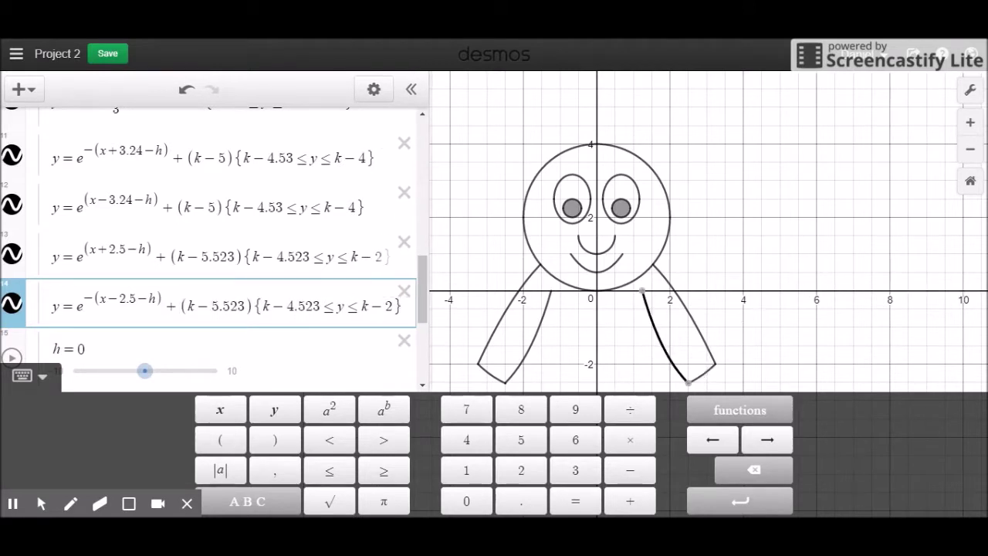
key(ctrl+s)
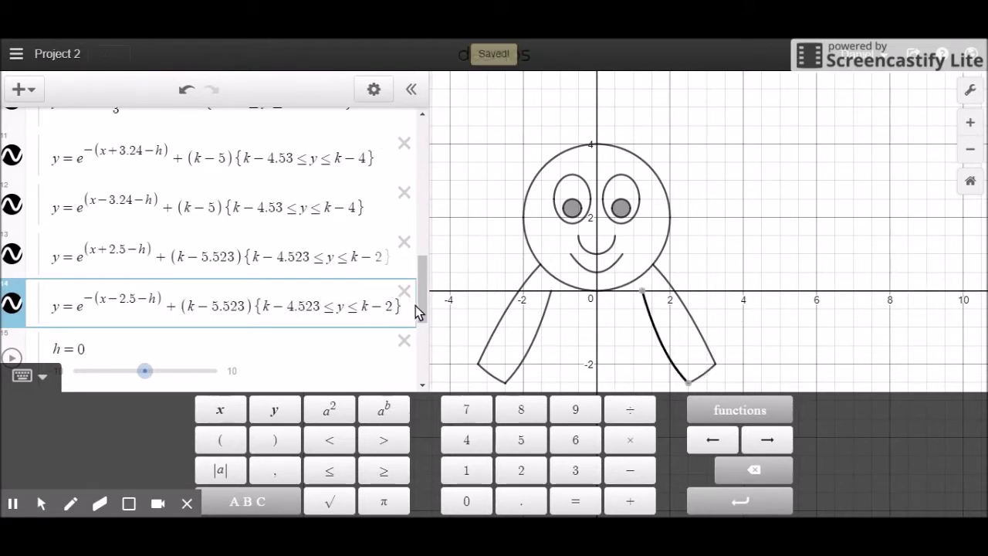
Step: Vary the k slider to check the drawing's vertical movement, returning k to 2
drag(423, 312, 421, 347)
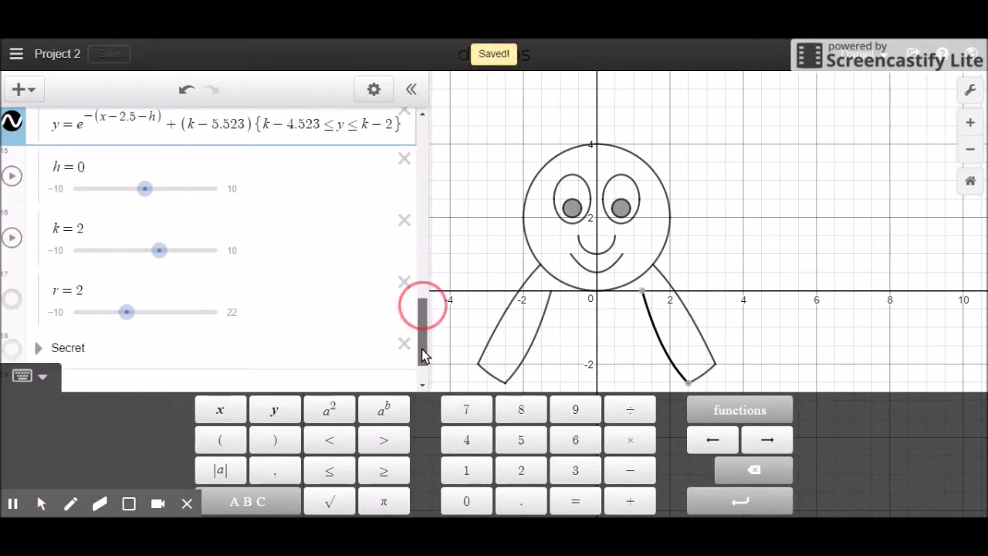
mouse_move(160, 250)
mouse_down()
mouse_move(169, 258)
mouse_move(159, 259)
mouse_up()
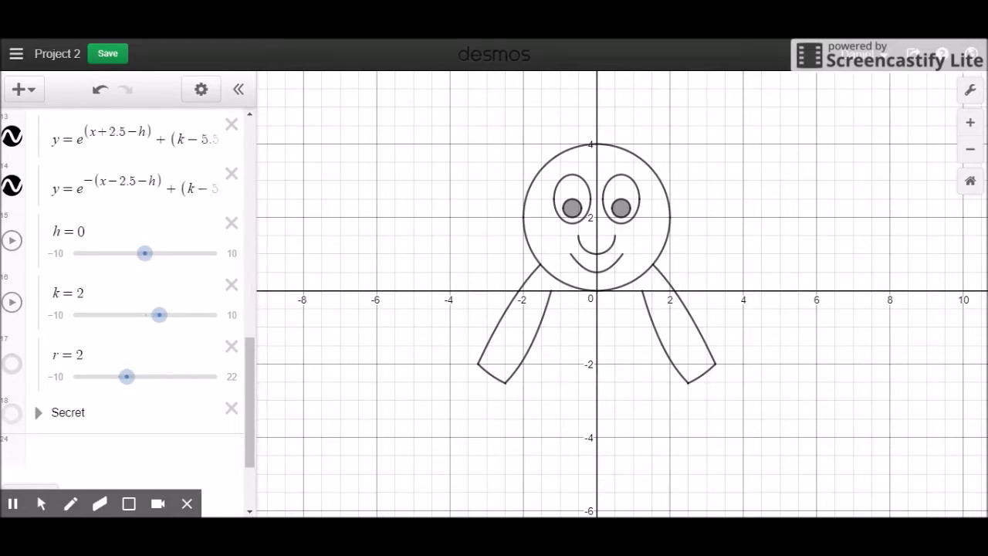
Step: Highlight the left arm's outer and end curves on the graph to examine which equations draw them
click(543, 323)
click(482, 366)
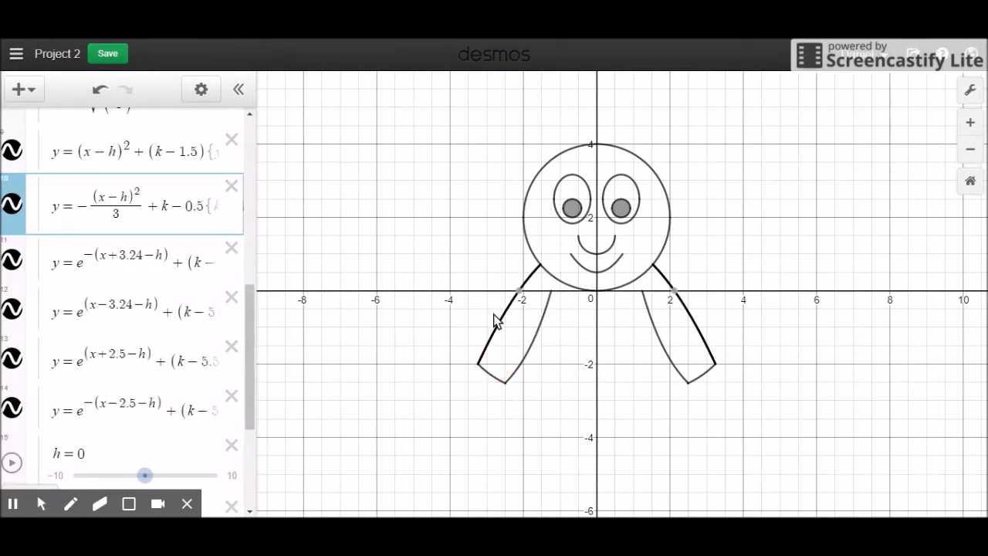
click(495, 376)
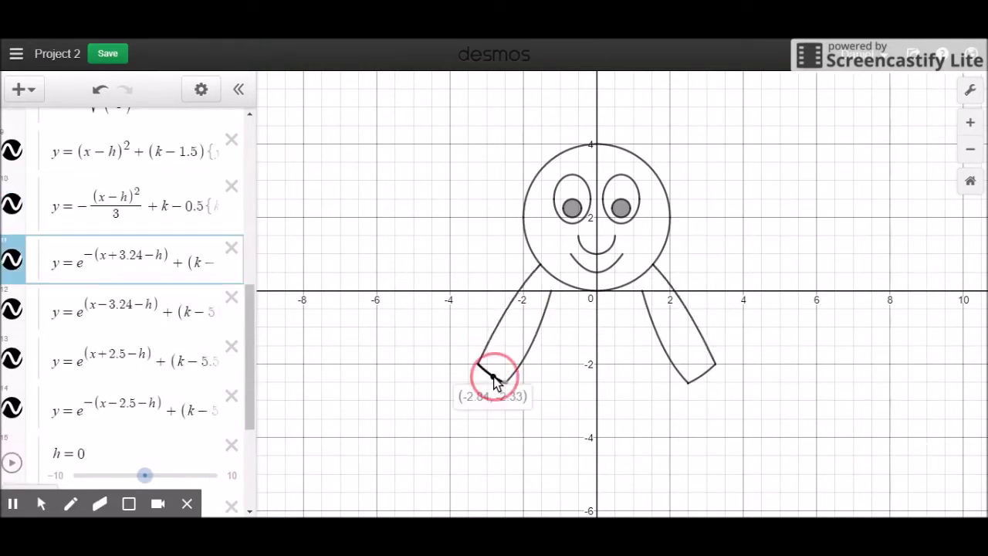
click(593, 270)
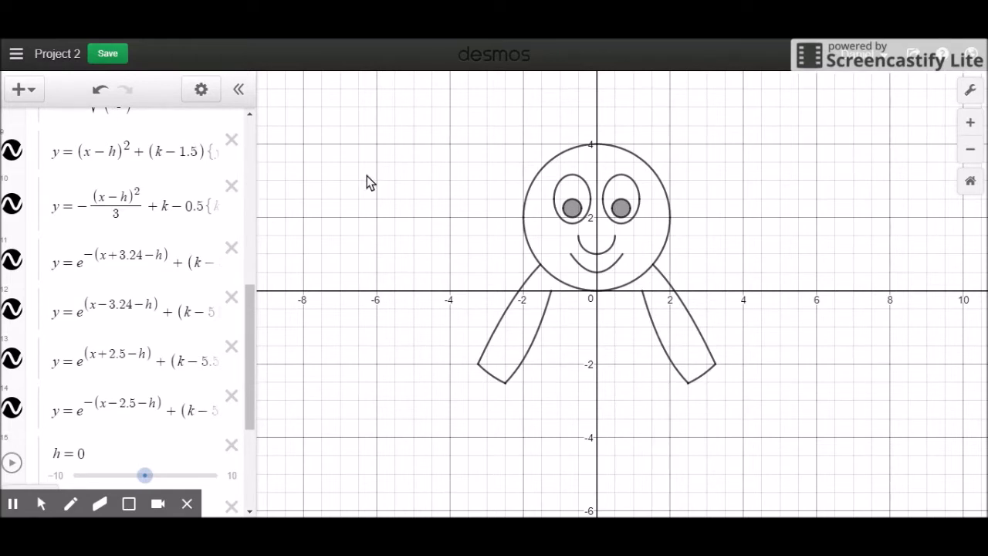
Step: Test the whole drawing's movement by varying the h and k sliders, returning h to 0 and k to 2
drag(250, 343, 248, 385)
drag(147, 362, 144, 356)
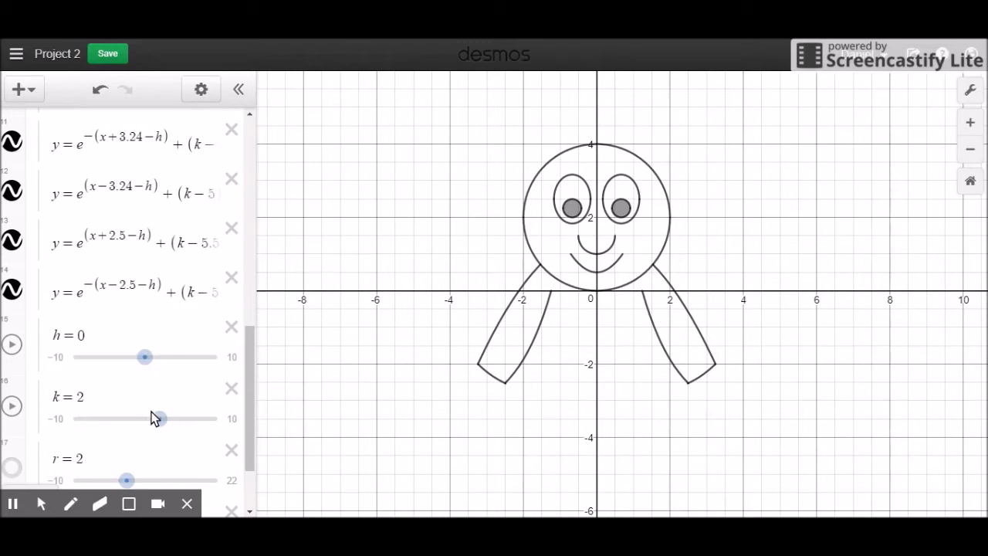
mouse_move(159, 419)
mouse_down()
mouse_move(145, 418)
mouse_move(158, 420)
mouse_up()
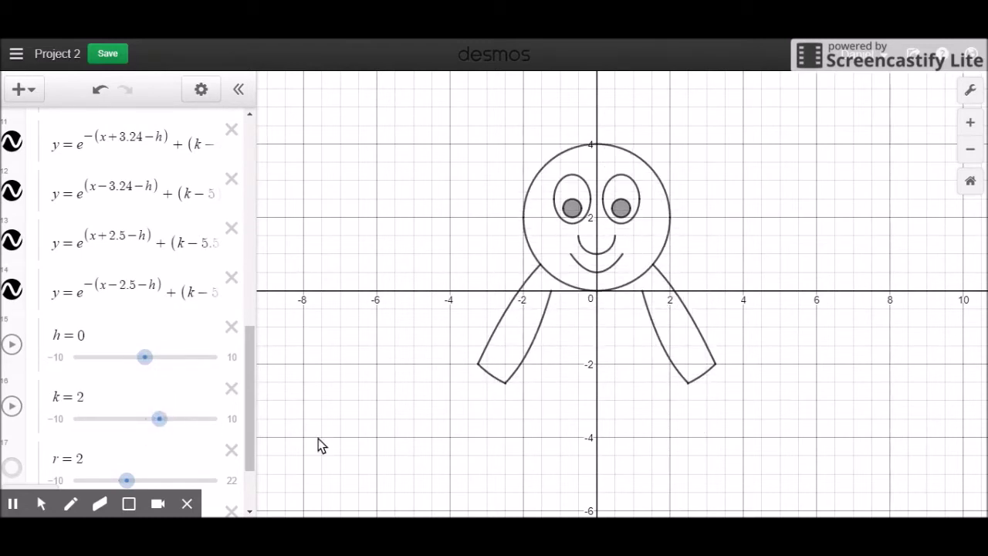